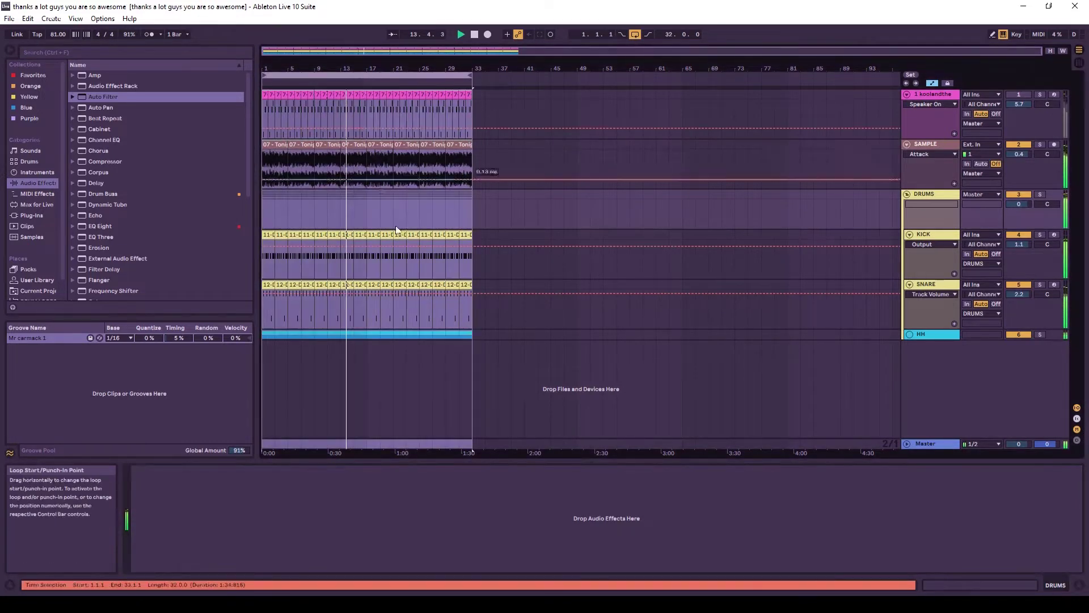
# Collapse the HH group so its hi-hat and Cymatics tracks are hidden
pyautogui.click(911, 335)
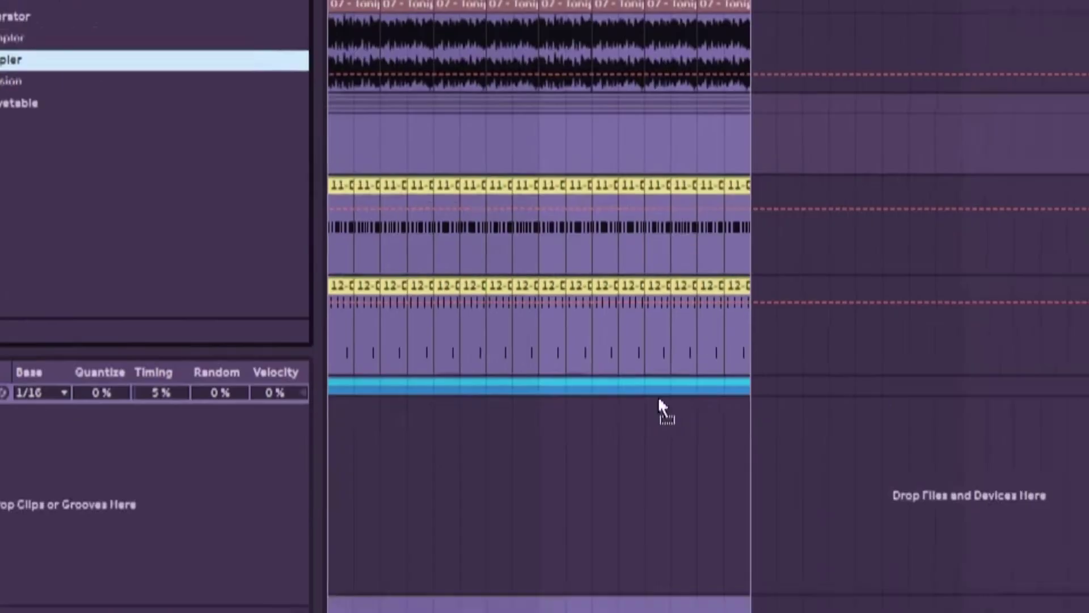
# Add a new track with an empty Simpler beneath the HH group
pyautogui.moveTo(199, 217); pyautogui.dragTo(533, 280)
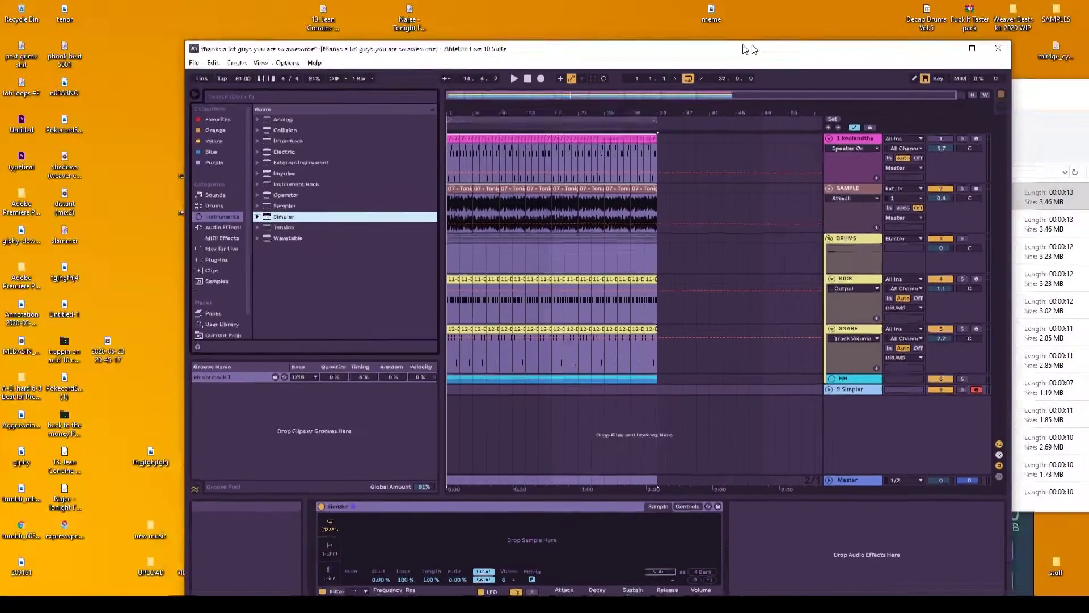
pyautogui.moveTo(749, 50); pyautogui.dragTo(728, 50)
# Search SAMPLES for '808 kit' and take Low 808 from Cxdy Everything Must Go's Unique folder
pyautogui.doubleClick(1055, 17)
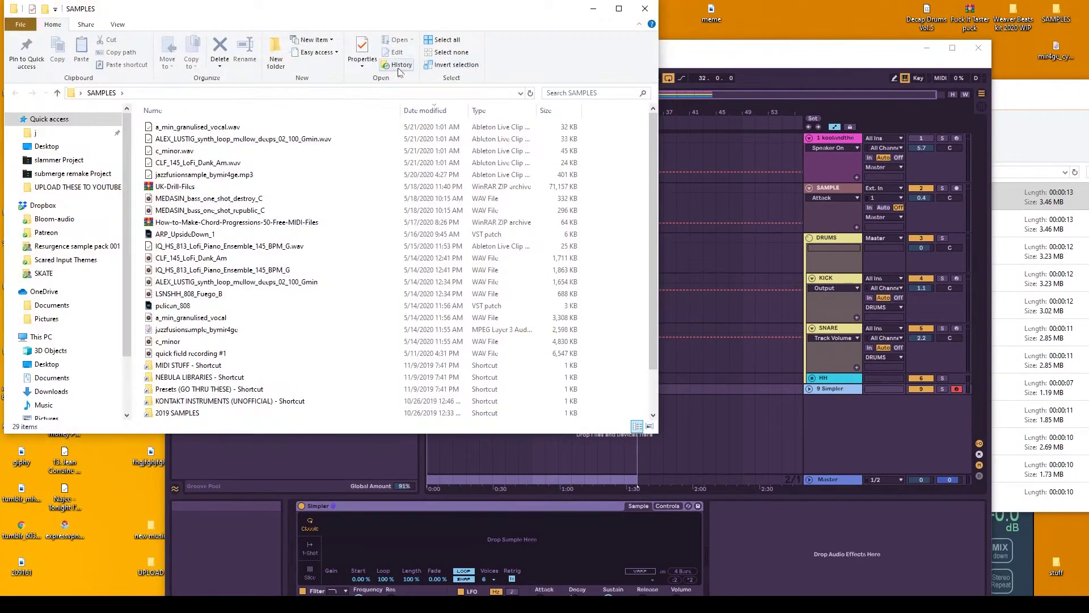
pyautogui.click(557, 93)
pyautogui.write('808 kit')
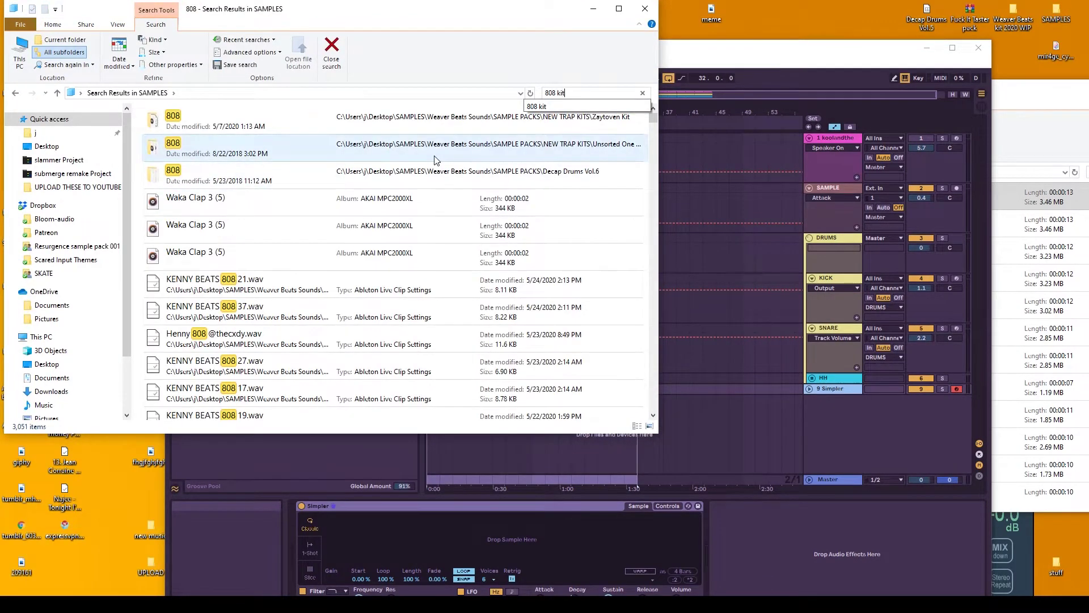
pyautogui.press('Return')
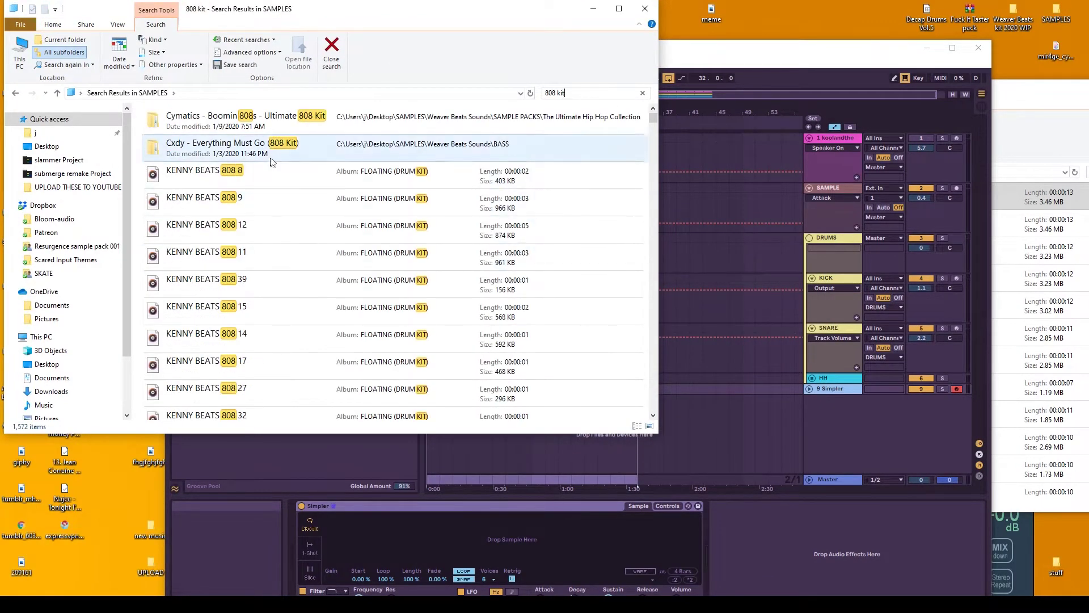
pyautogui.doubleClick(270, 157)
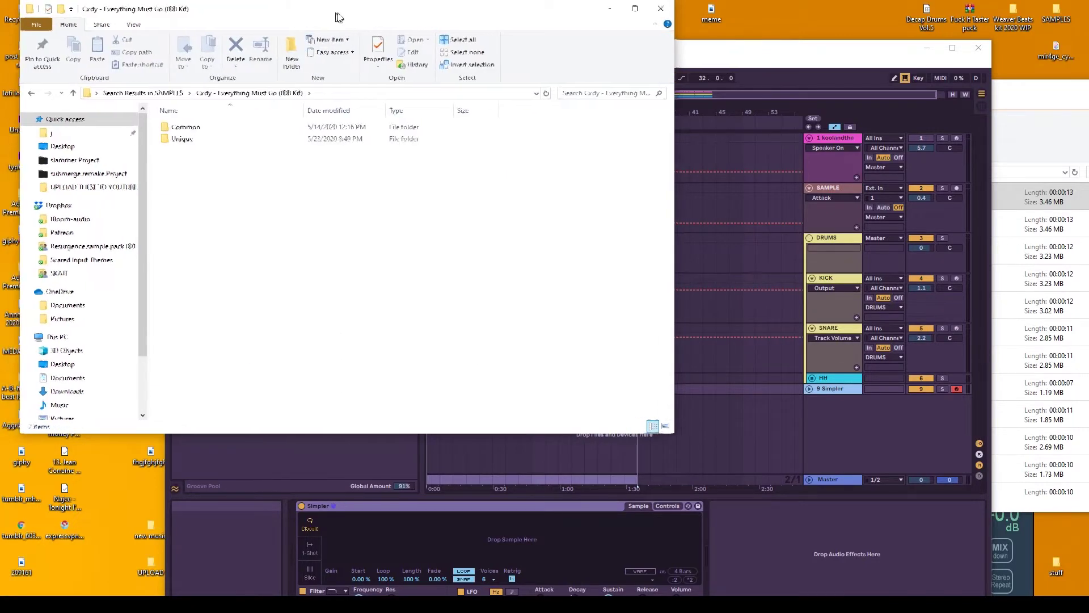
pyautogui.moveTo(335, 19)
pyautogui.mouseDown()
pyautogui.moveTo(883, 65)
pyautogui.moveTo(1015, 47)
pyautogui.mouseUp()
pyautogui.doubleClick(724, 185)
pyautogui.scroll(-5, 911, 256)
pyautogui.click(908, 319)
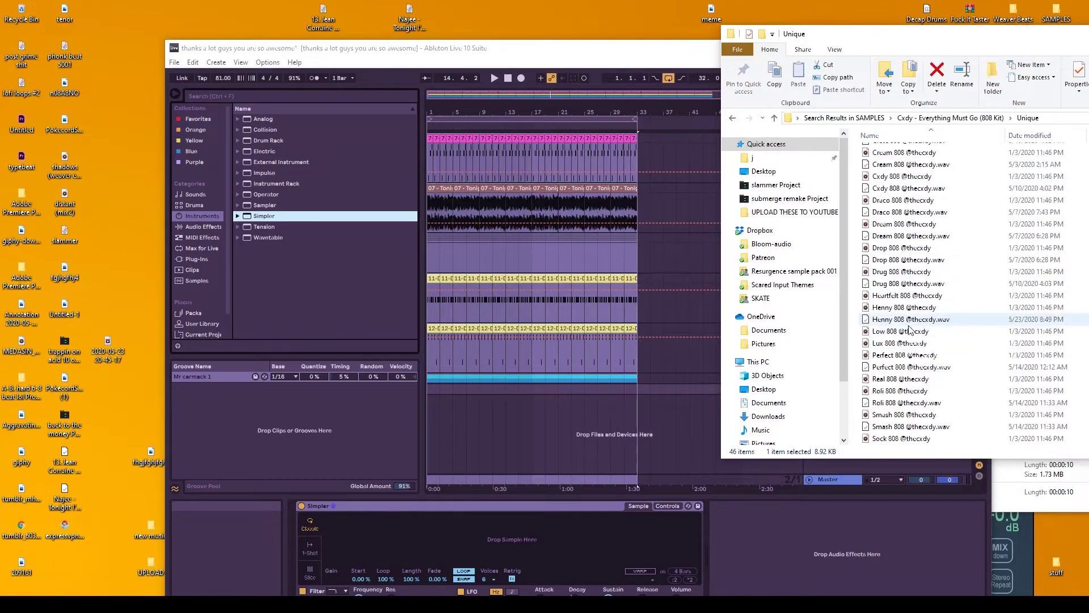
pyautogui.moveTo(893, 332); pyautogui.dragTo(536, 525)
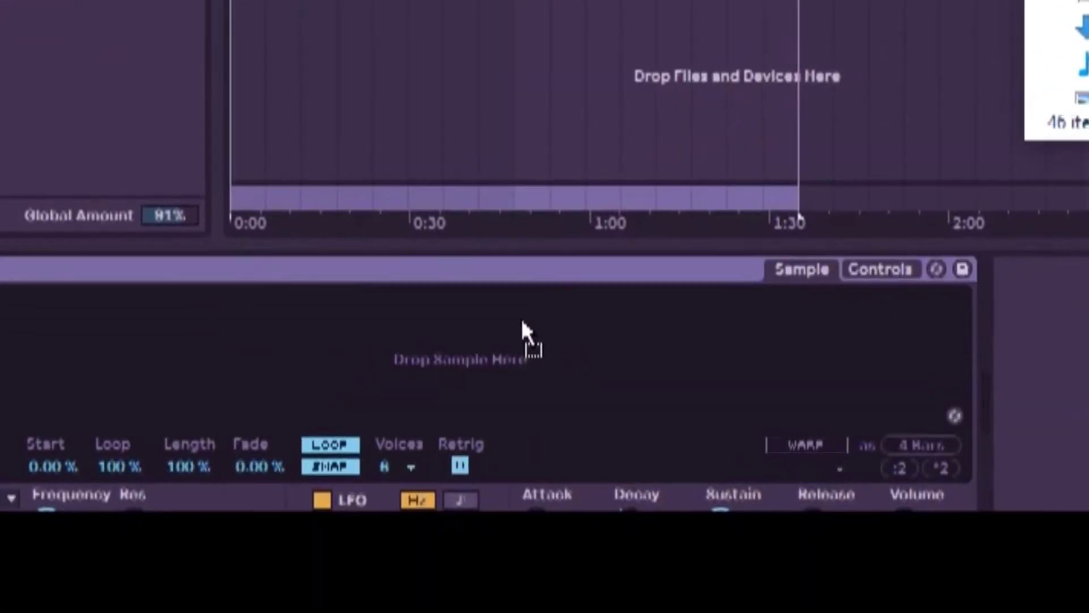
pyautogui.moveTo(521, 321); pyautogui.dragTo(522, 324)
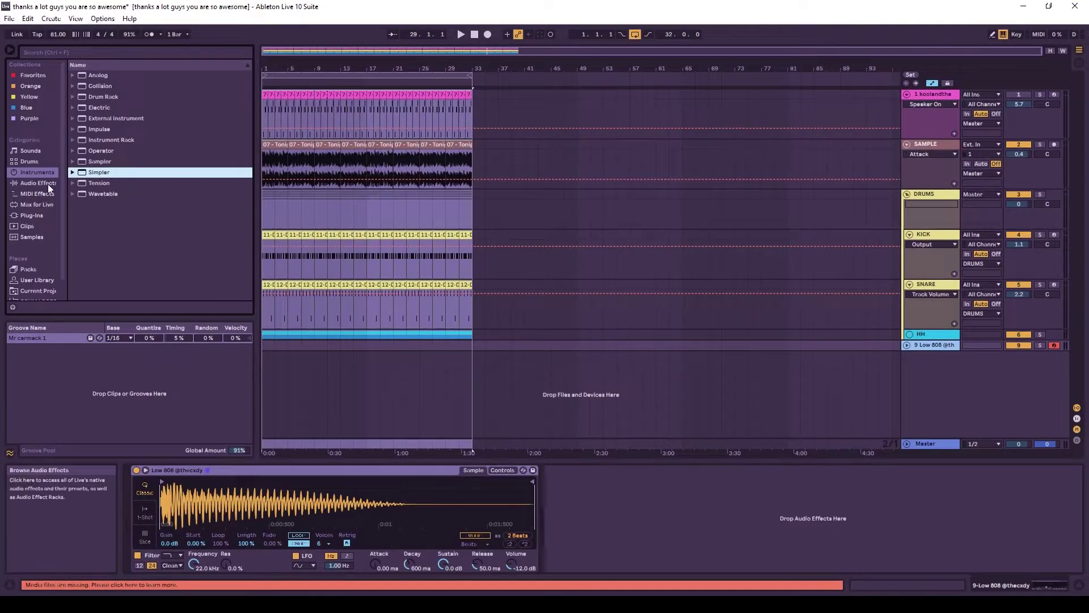
# Add a Tuner, check the Low 808's pitch, and detune it -15 cents toward C
pyautogui.click(49, 184)
pyautogui.scroll(-5, 169, 216)
pyautogui.moveTo(98, 261); pyautogui.dragTo(634, 486)
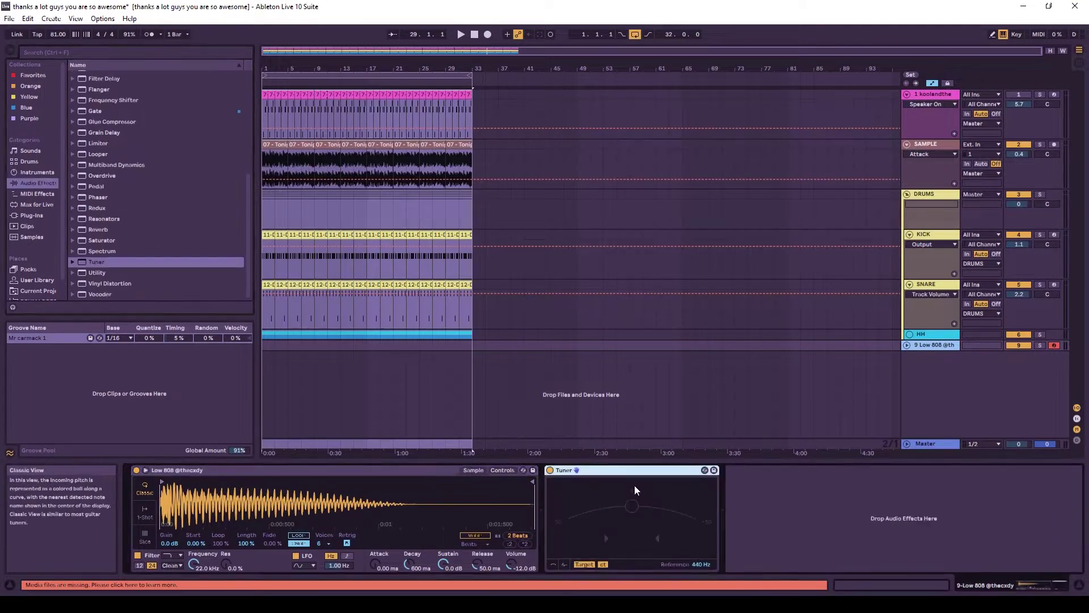
pyautogui.press('a')
pyautogui.press('a')
pyautogui.press('a')
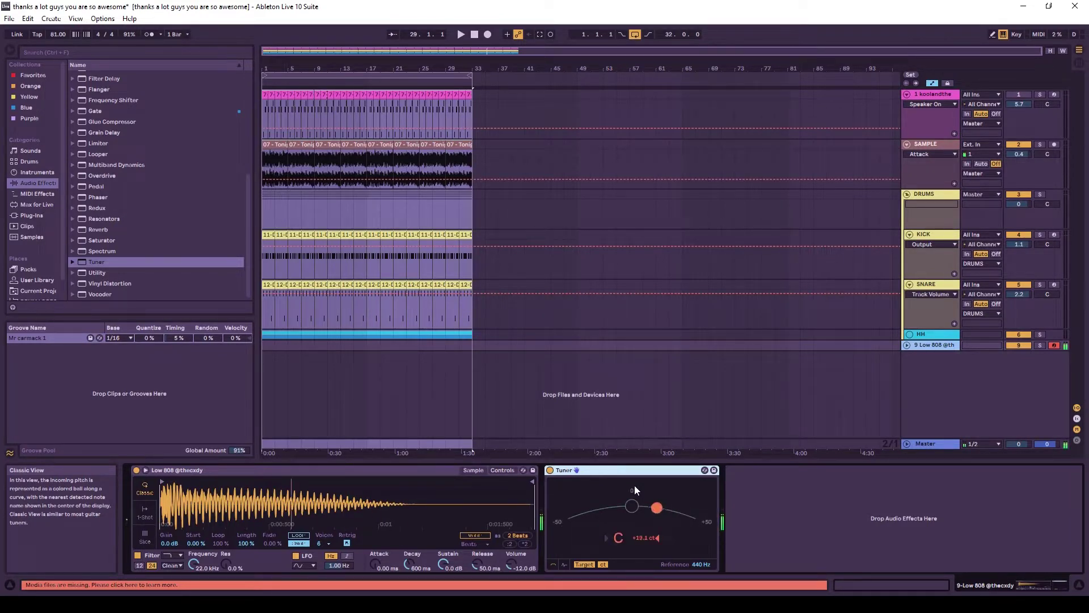
pyautogui.press('a')
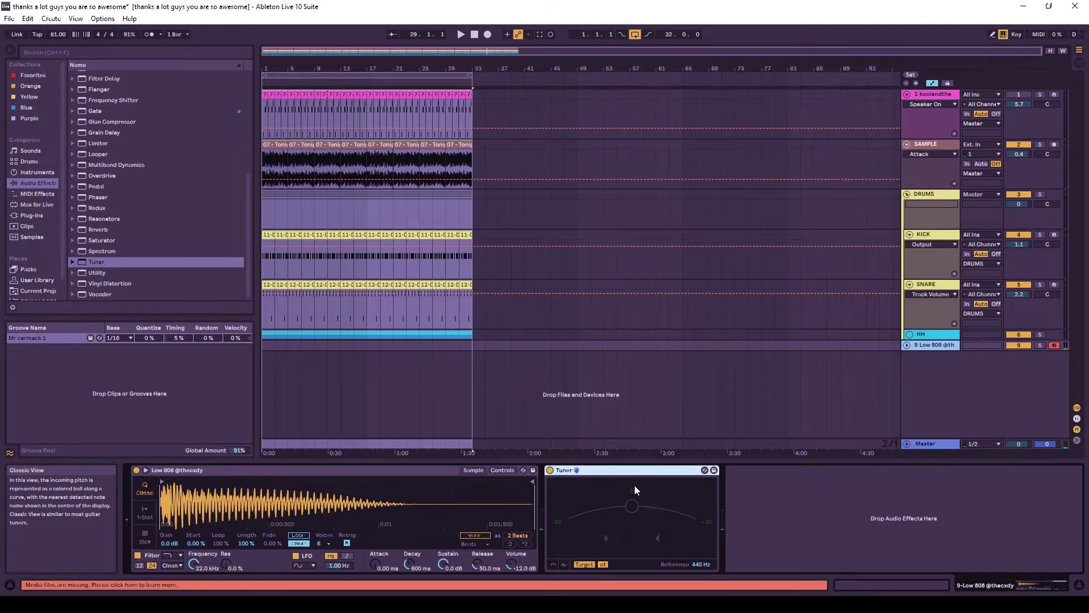
pyautogui.press('a')
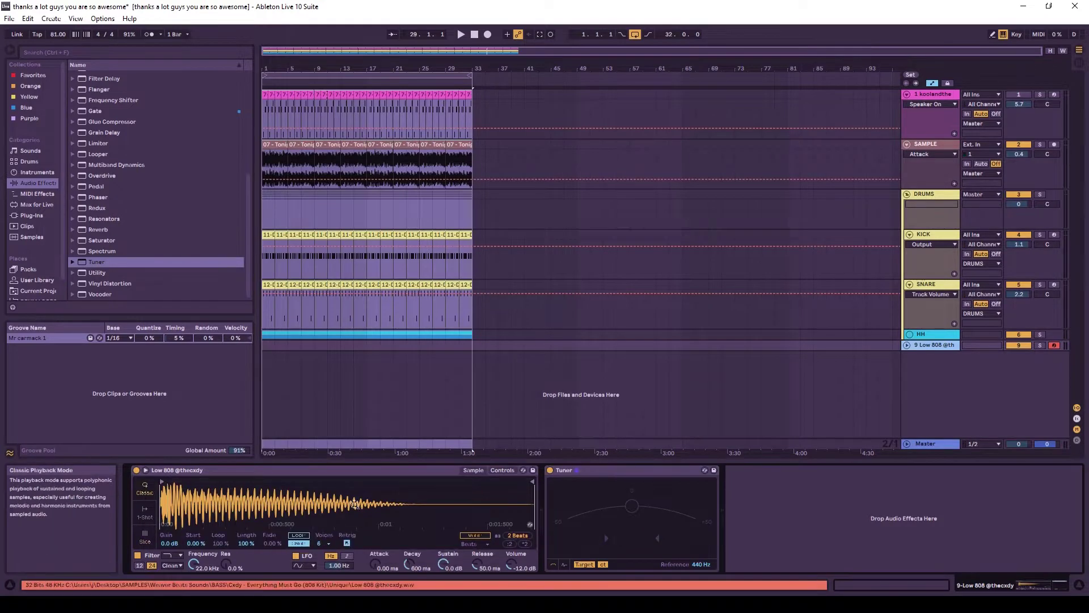
pyautogui.click(500, 470)
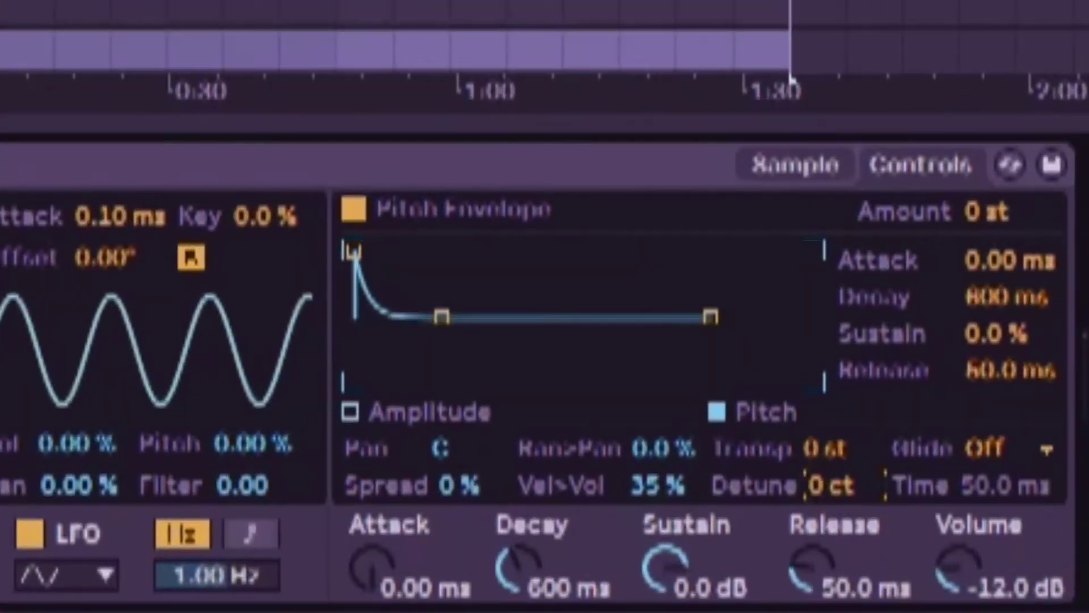
pyautogui.moveTo(829, 485); pyautogui.dragTo(830, 506)
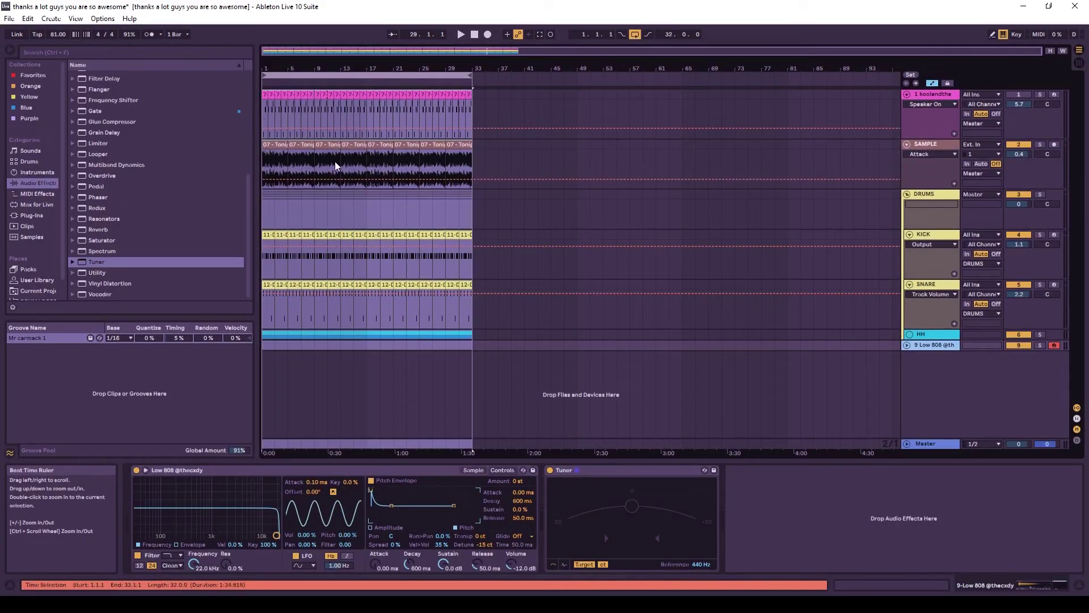
# Play the beat with the tuned 808, restore Simpler's waveform view, and replay it
pyautogui.click(302, 92)
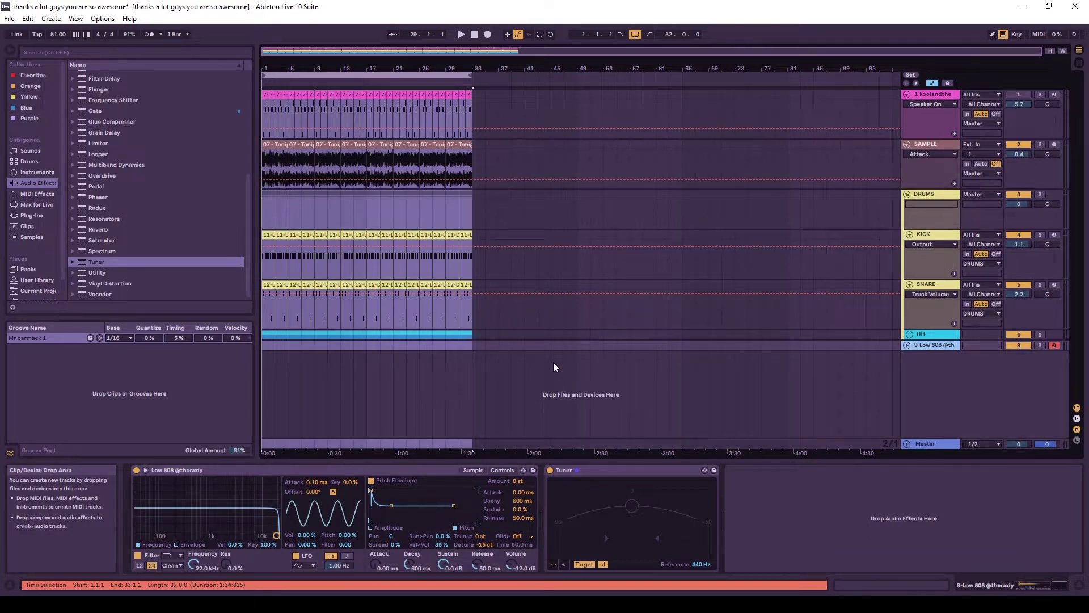
pyautogui.press('space')
pyautogui.click(473, 471)
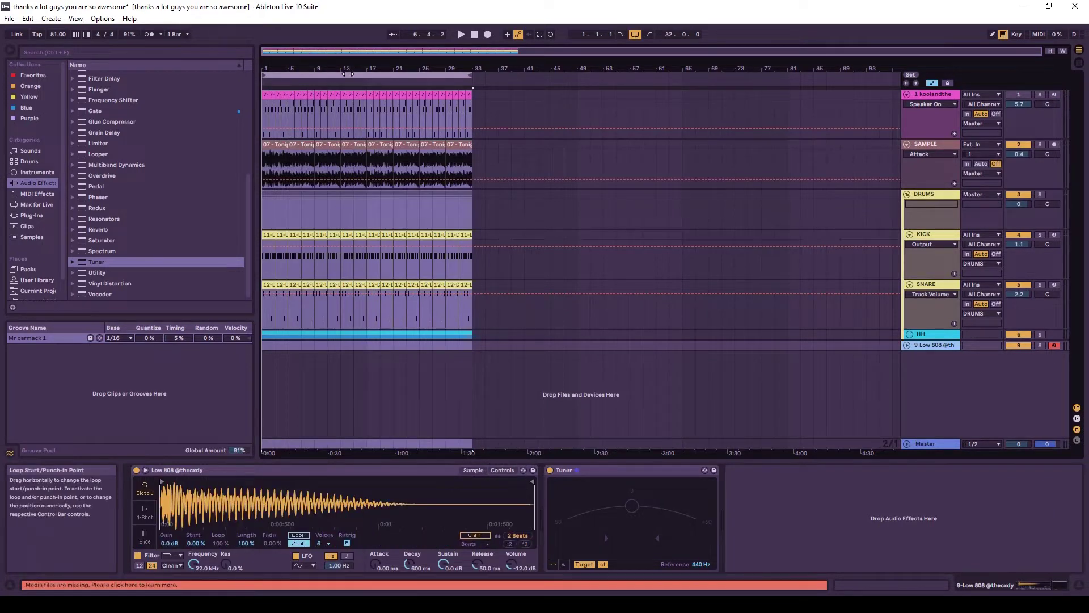
pyautogui.click(347, 75)
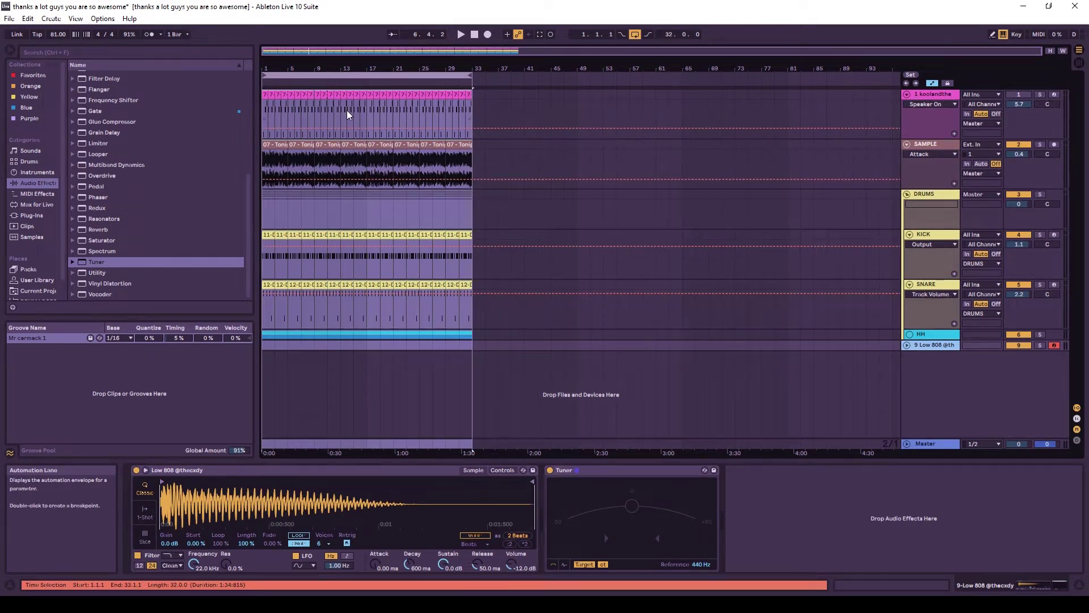
pyautogui.press('space')
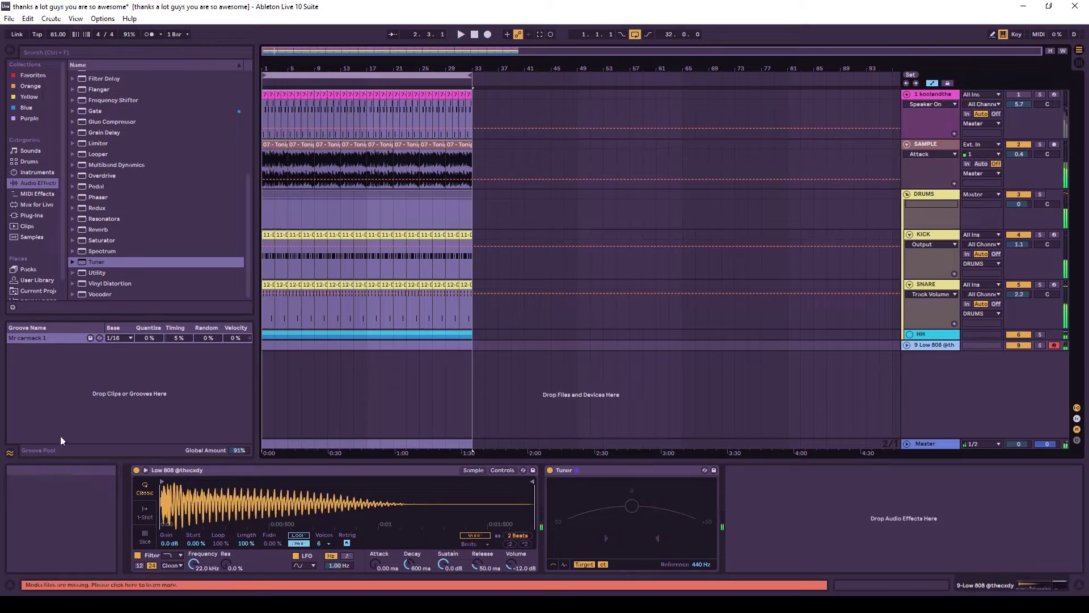
# Replace Low 808 in Simpler with Lux 808 from the Unique Explorer window
pyautogui.click(103, 602)
pyautogui.click(156, 559)
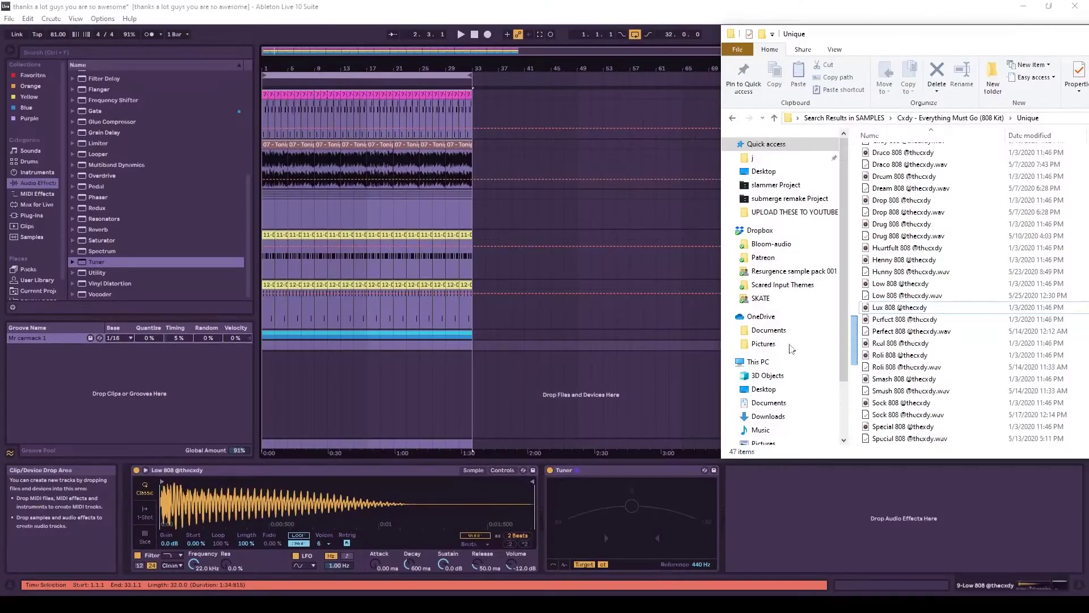
pyautogui.keyDown('shift'); pyautogui.click(900, 312); pyautogui.keyUp('shift')
pyautogui.moveTo(900, 312); pyautogui.dragTo(406, 474)
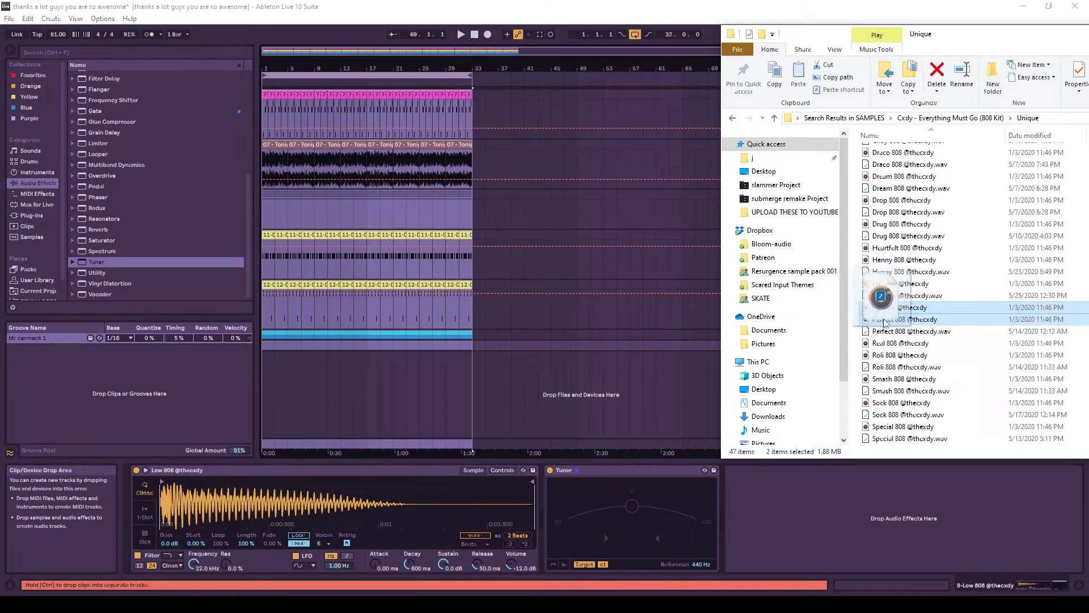
pyautogui.click(885, 311)
pyautogui.moveTo(383, 508); pyautogui.dragTo(405, 495)
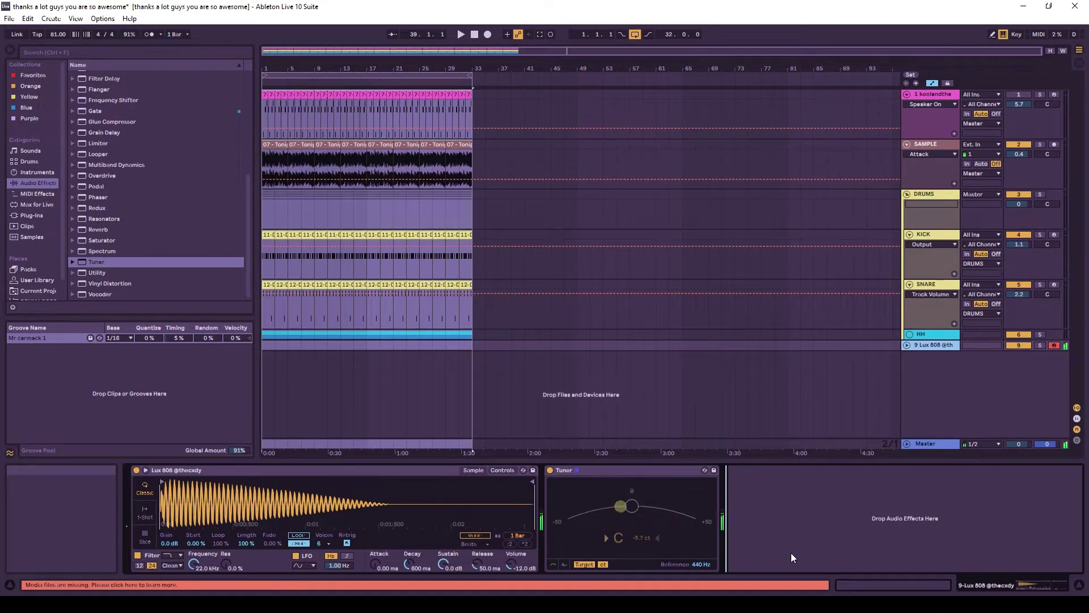
pyautogui.click(502, 470)
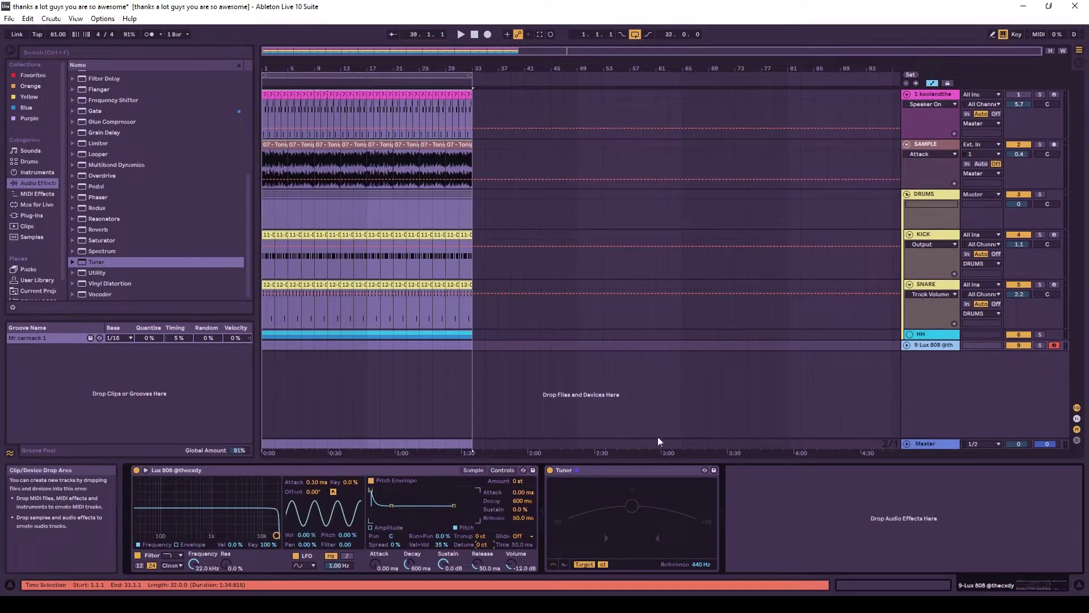
# Audition the Lux 808 and set Simpler's Glide mode to Glide with a time above 50 ms
pyautogui.click(474, 470)
pyautogui.press('space')
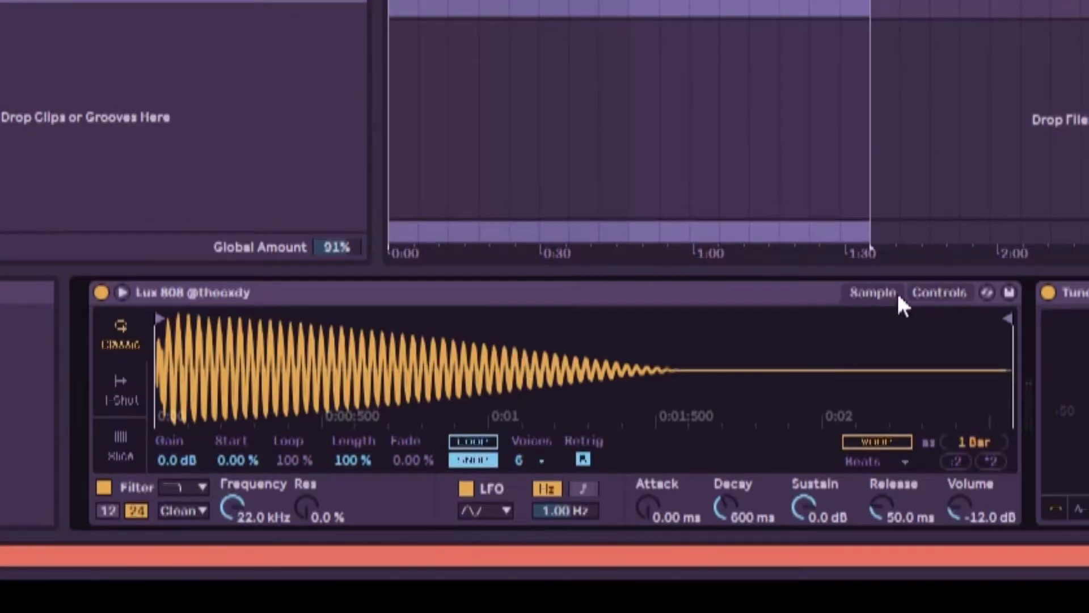
pyautogui.click(937, 292)
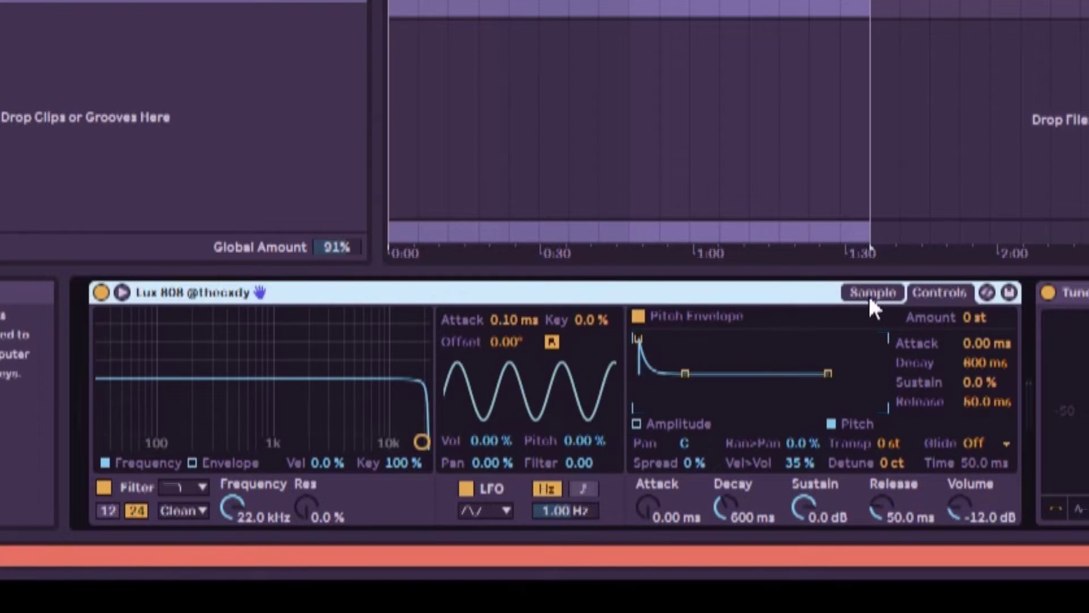
pyautogui.click(971, 442)
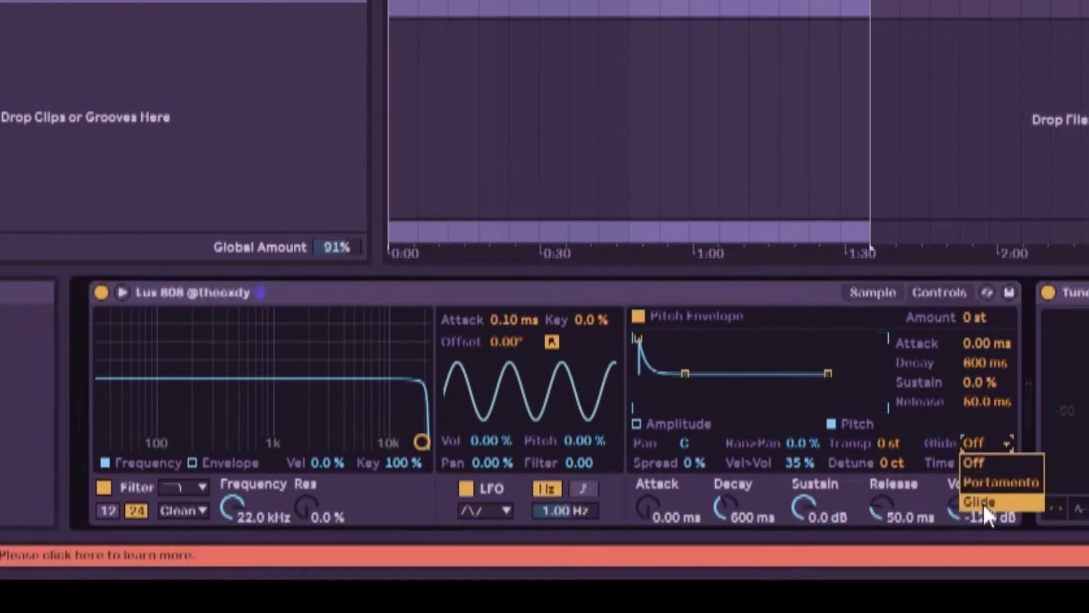
pyautogui.click(983, 503)
pyautogui.moveTo(979, 464); pyautogui.dragTo(979, 443)
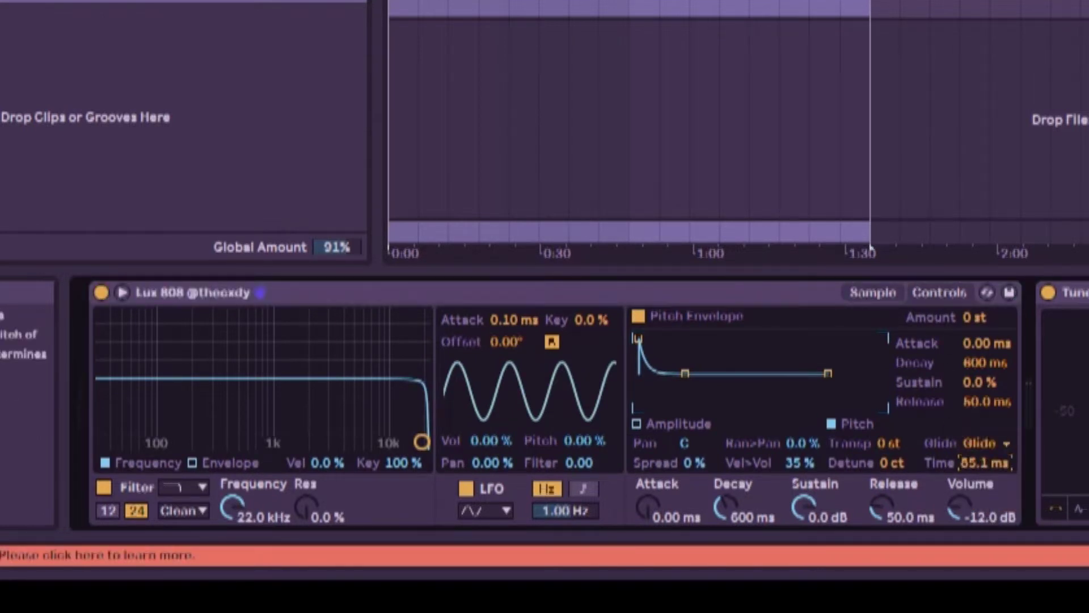
# Check the Voices and Retrig settings in Simpler's Sample tab
pyautogui.click(869, 293)
pyautogui.click(536, 460)
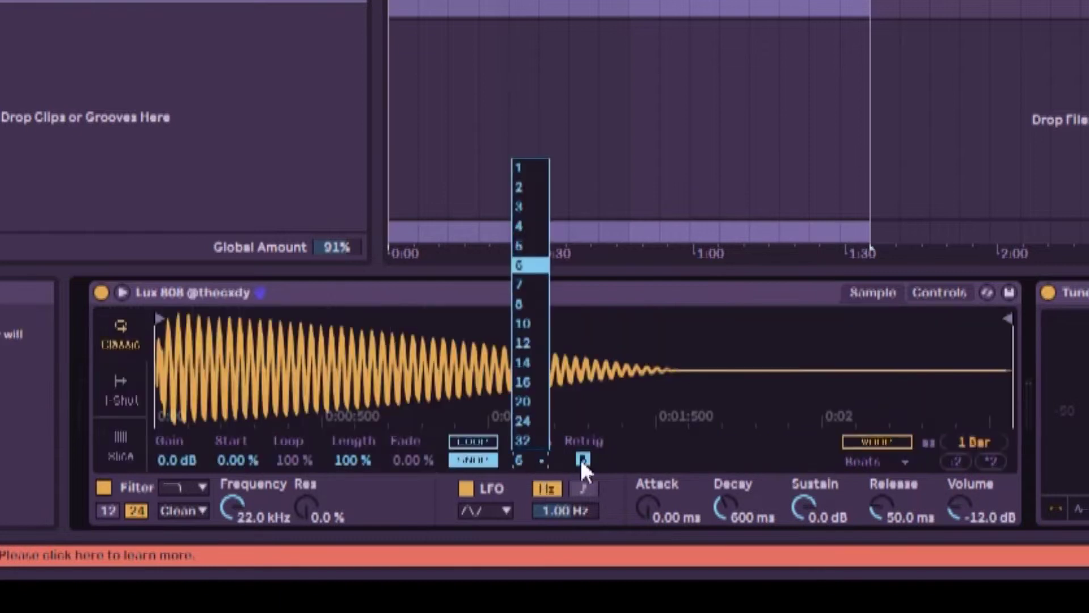
pyautogui.click(583, 460)
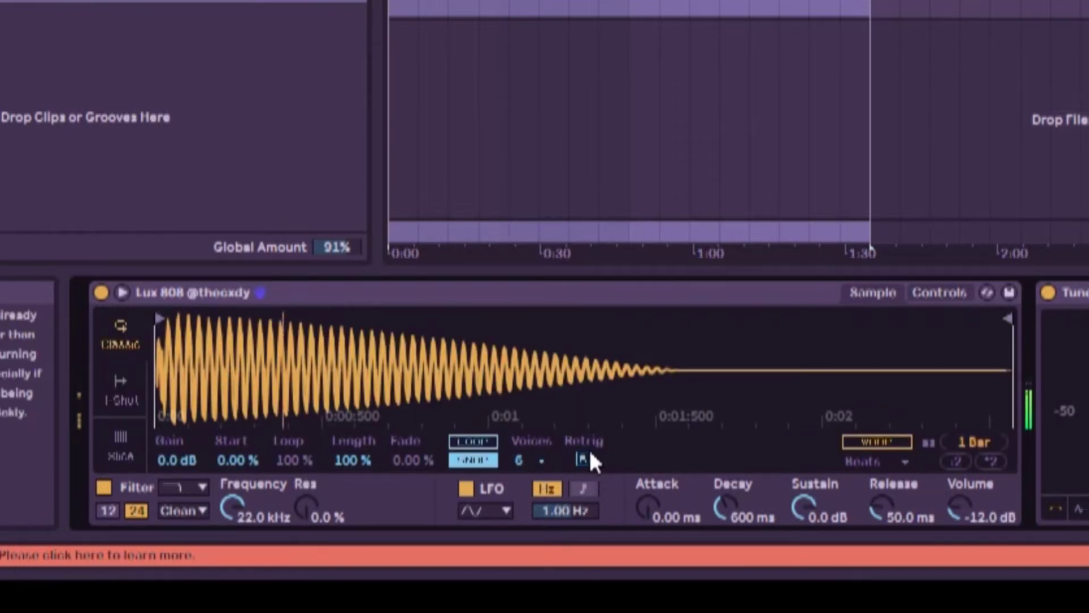
pyautogui.click(937, 293)
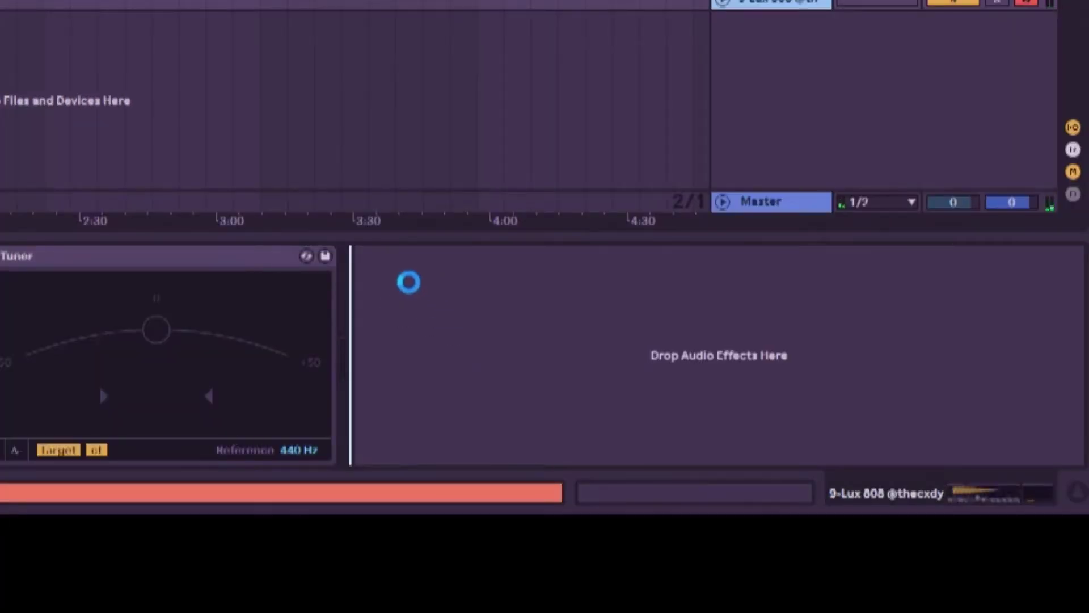
# Add Saturator to the 808 track and replace Lux 808 with Choppa 808
pyautogui.moveTo(380, 308); pyautogui.dragTo(379, 281)
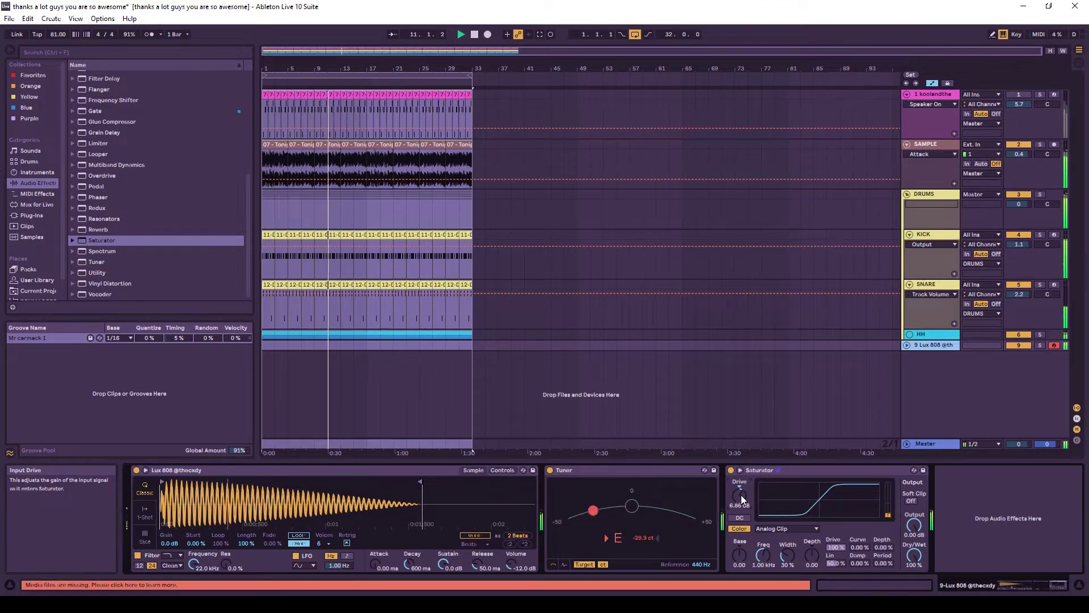
pyautogui.press('space')
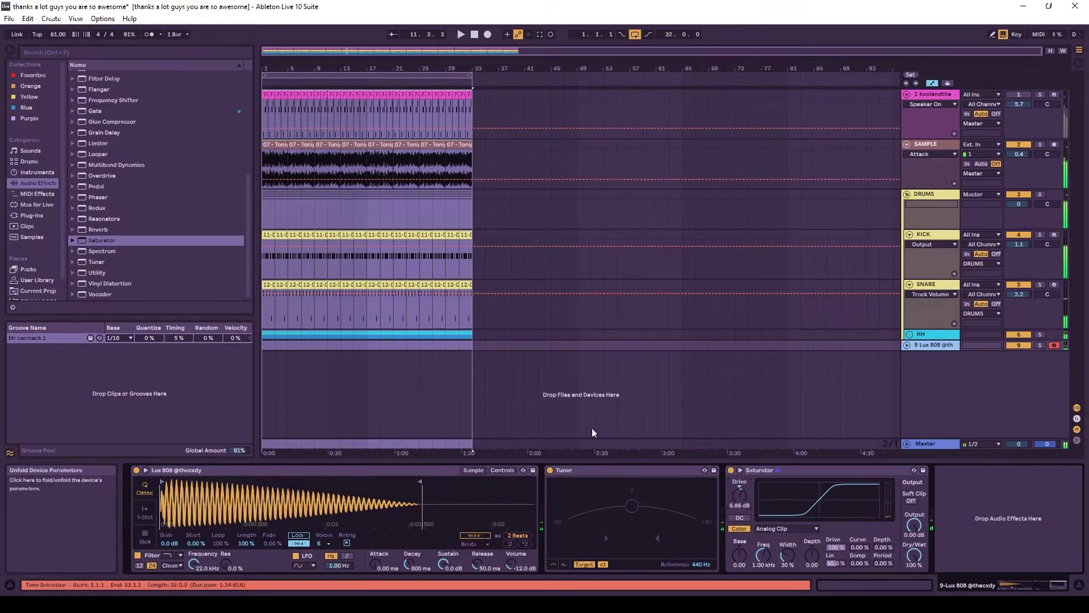
pyautogui.moveTo(901, 342); pyautogui.dragTo(436, 501)
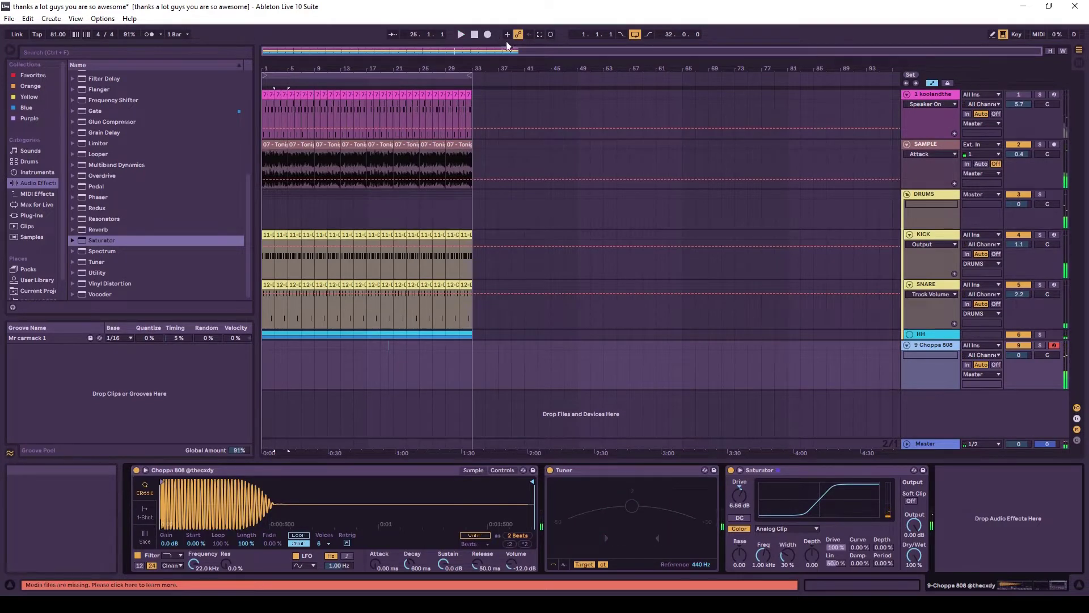
# Transpose the Choppa 808 notes down and place both clips at the song start
pyautogui.press('space')
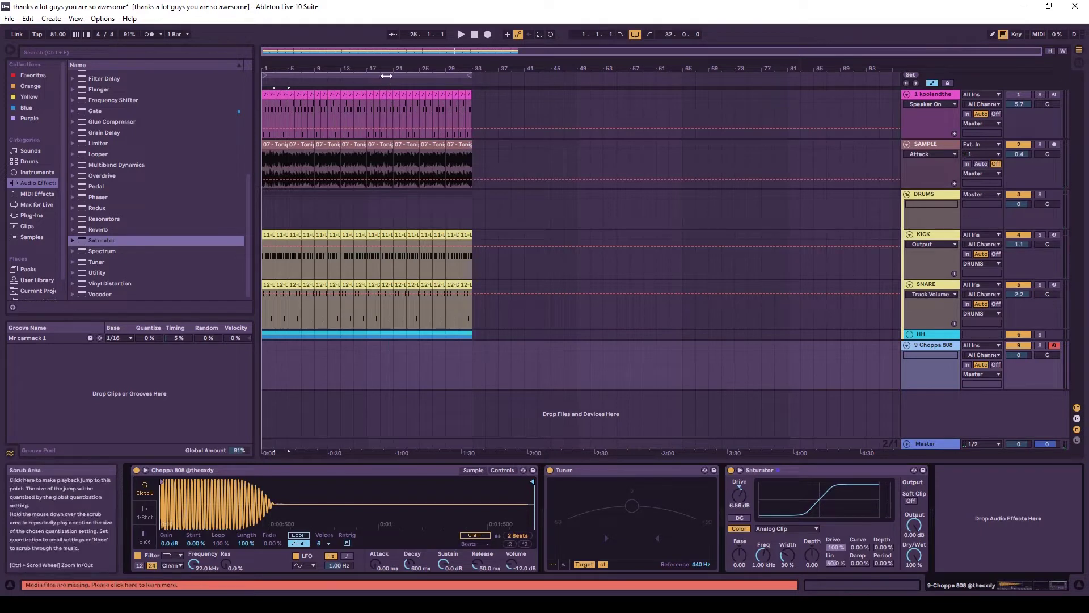
pyautogui.hotkey('ctrl', 'a')
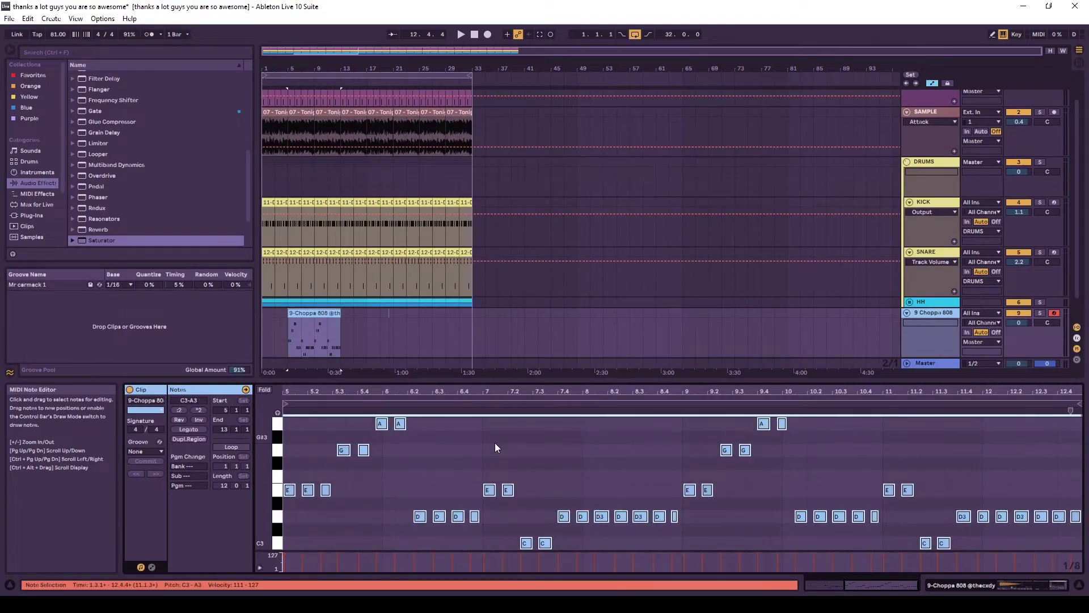
pyautogui.press('Down')
pyautogui.press('Down')
pyautogui.press('Down')
pyautogui.press('Down')
pyautogui.press('Down')
pyautogui.press('Down')
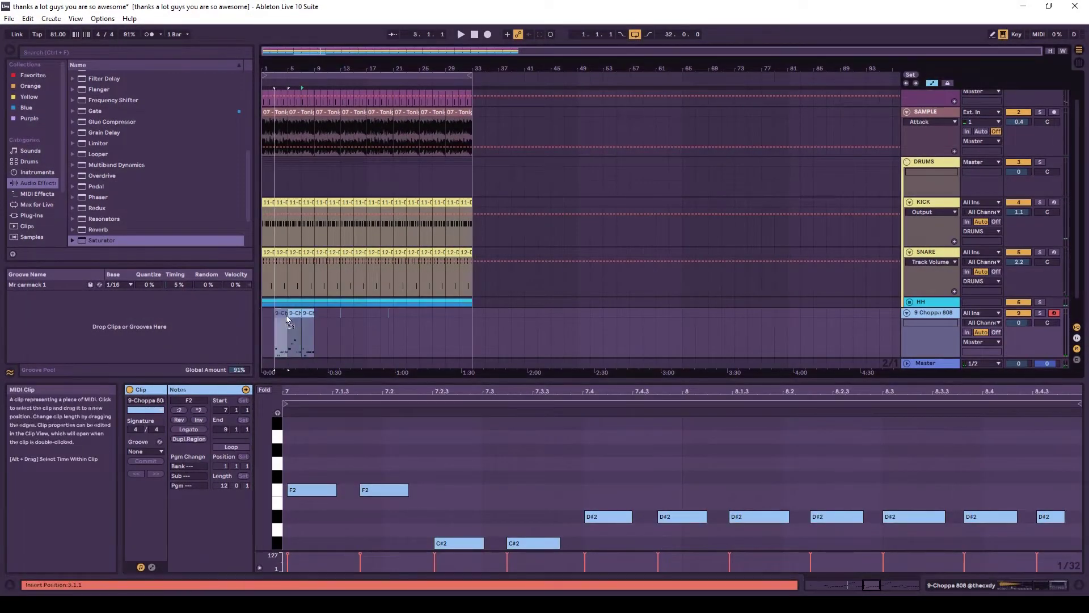
pyautogui.hotkey('ctrl', 'z')
pyautogui.moveTo(284, 312); pyautogui.dragTo(279, 310)
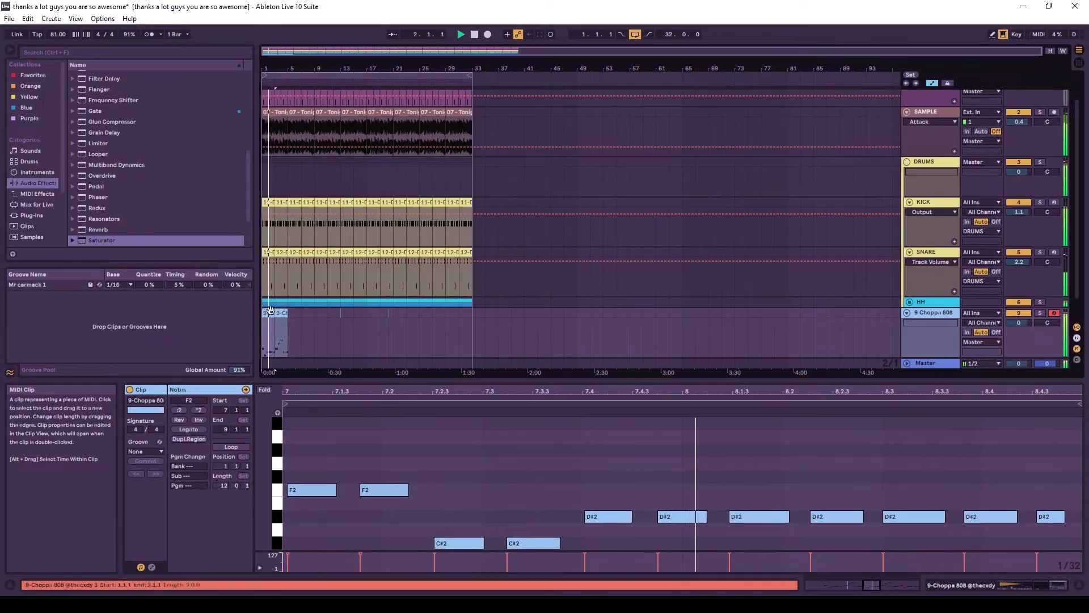
pyautogui.press('space')
pyautogui.hotkey('ctrl', 'a')
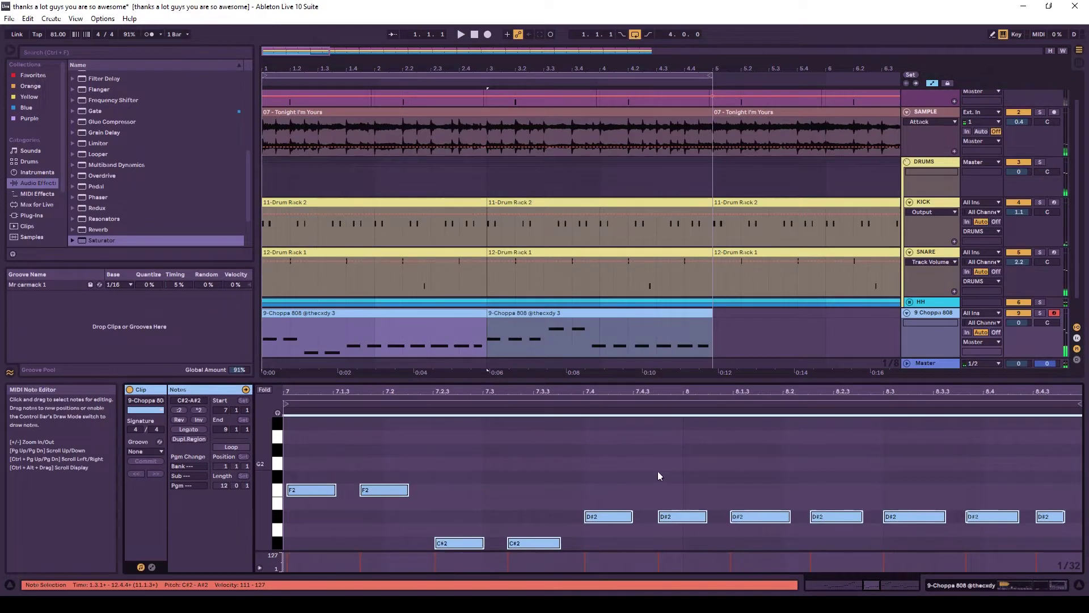
# Lower the Saturator Dry/Wet to about half while the beat plays
pyautogui.click(919, 313)
pyautogui.press('space')
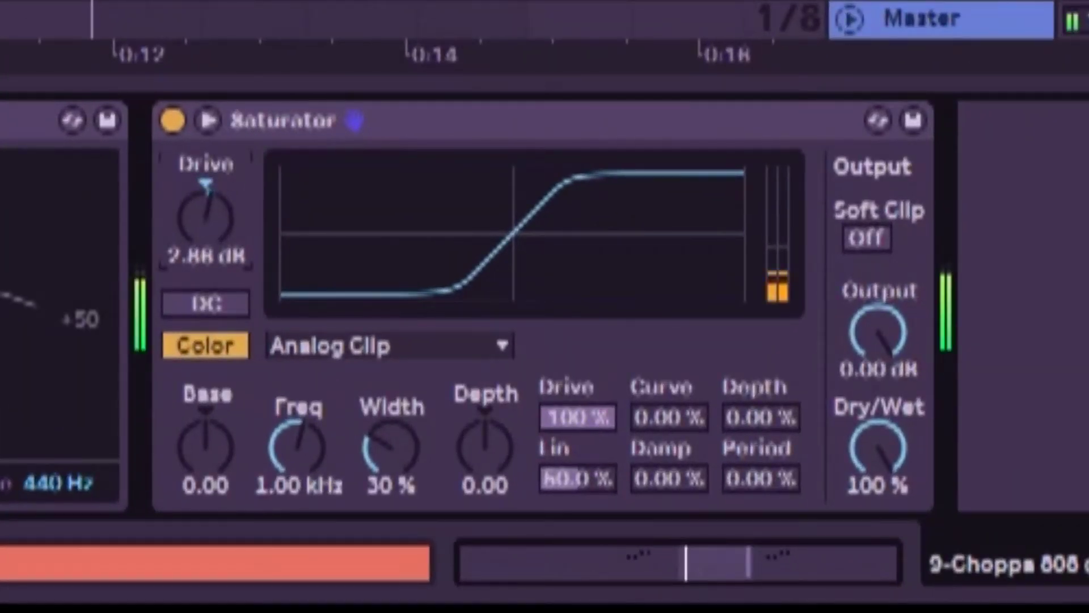
pyautogui.moveTo(867, 479); pyautogui.dragTo(869, 554)
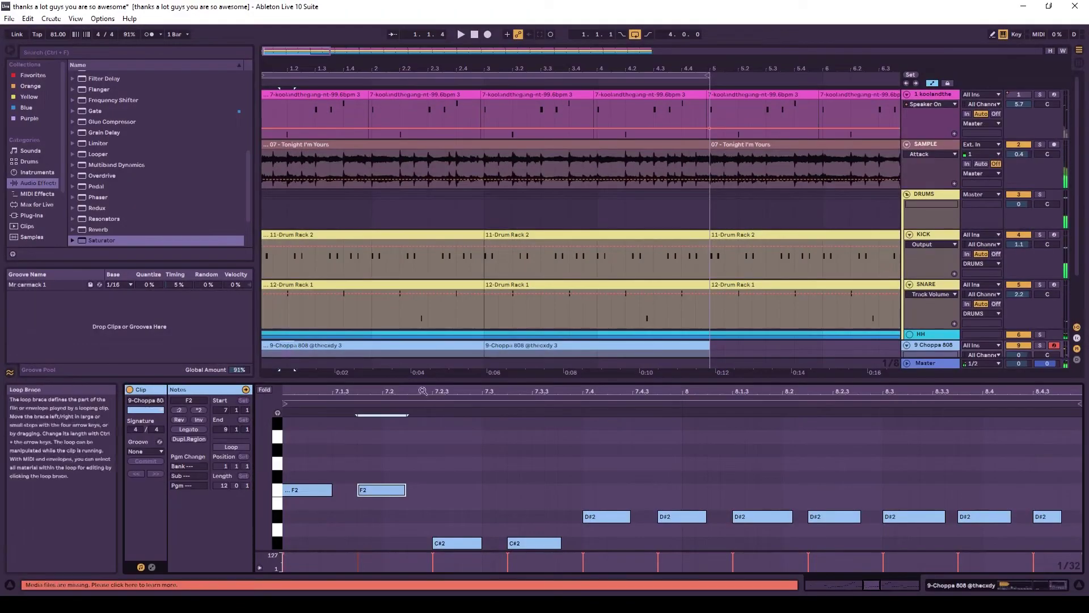
pyautogui.press('space')
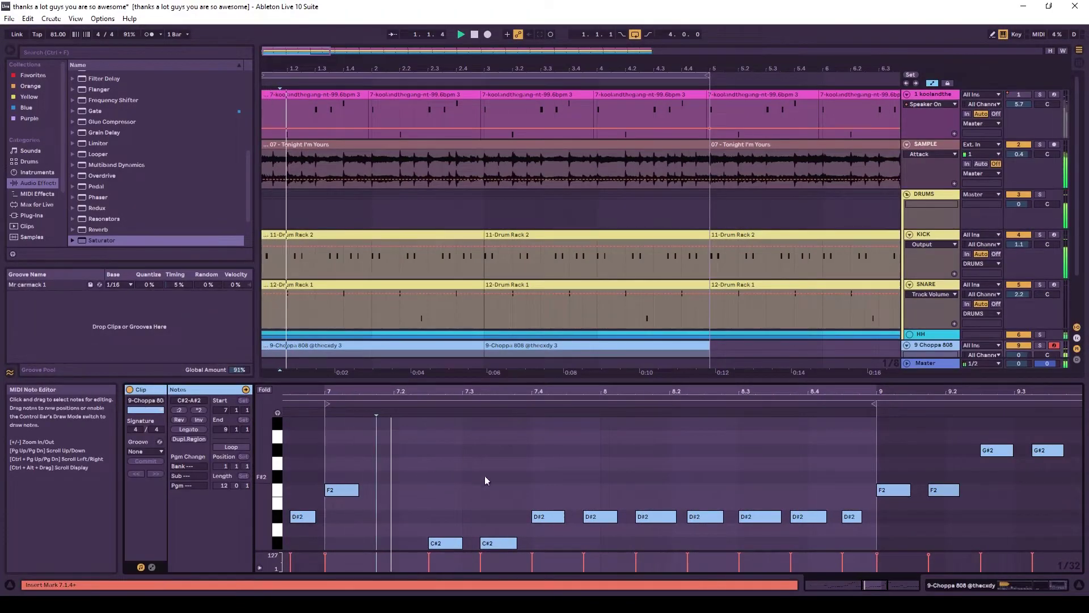
# Delete the second C#2 note and thin out the D#2 notes in bar 7
pyautogui.click(504, 543)
pyautogui.press('Delete')
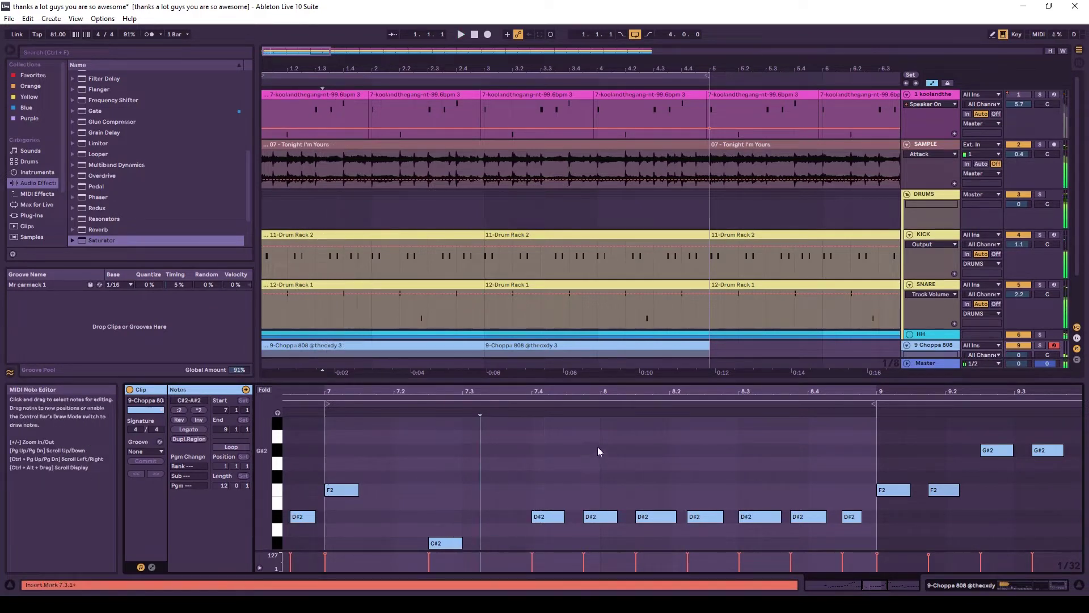
pyautogui.click(549, 515)
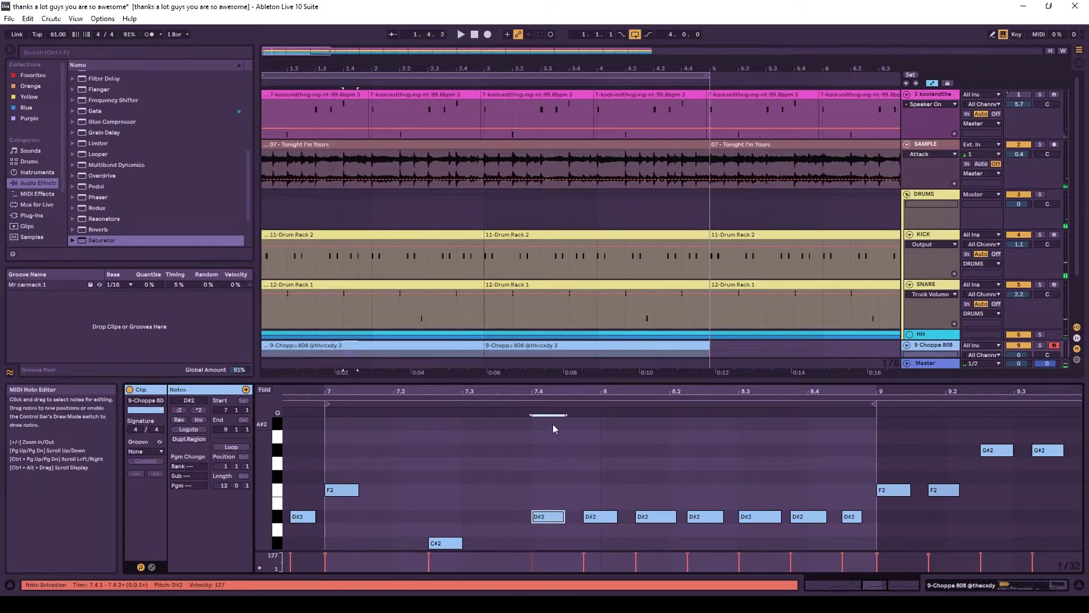
pyautogui.click(591, 515)
pyautogui.press('Delete')
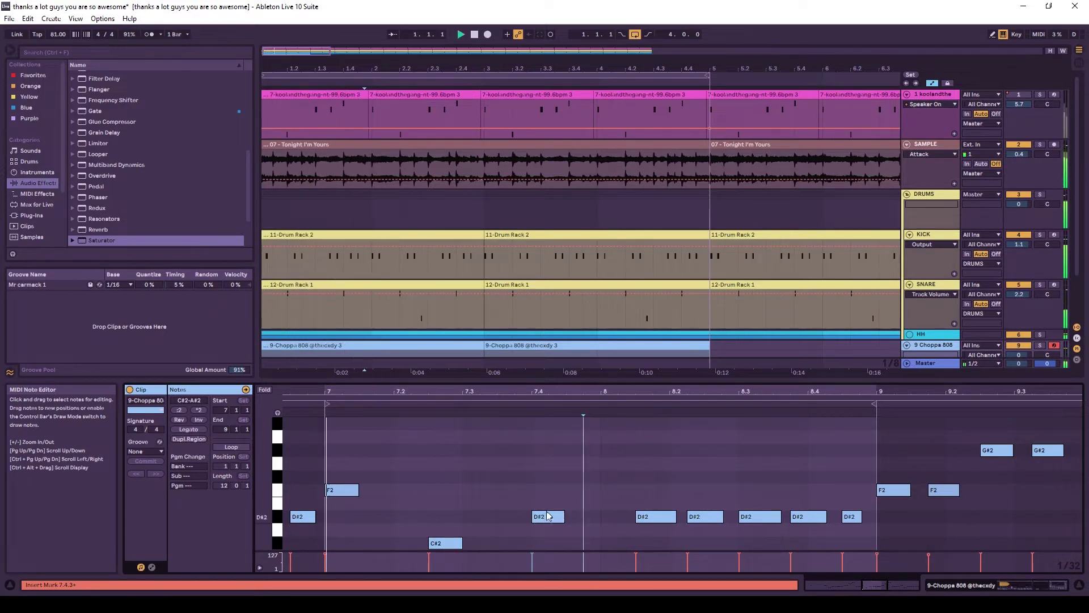
pyautogui.moveTo(548, 516); pyautogui.dragTo(585, 521)
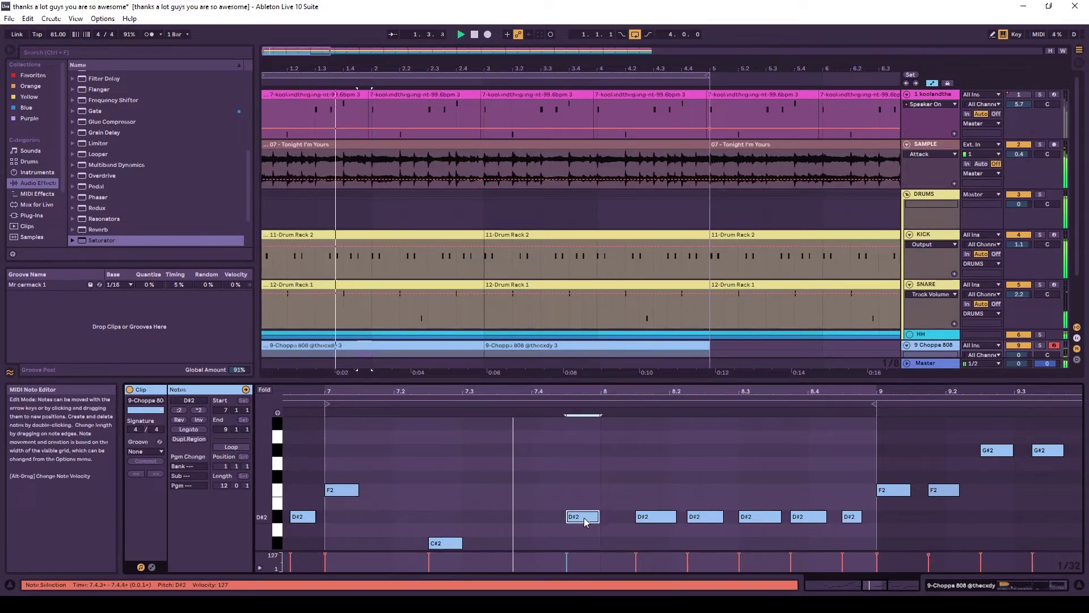
pyautogui.click(662, 516)
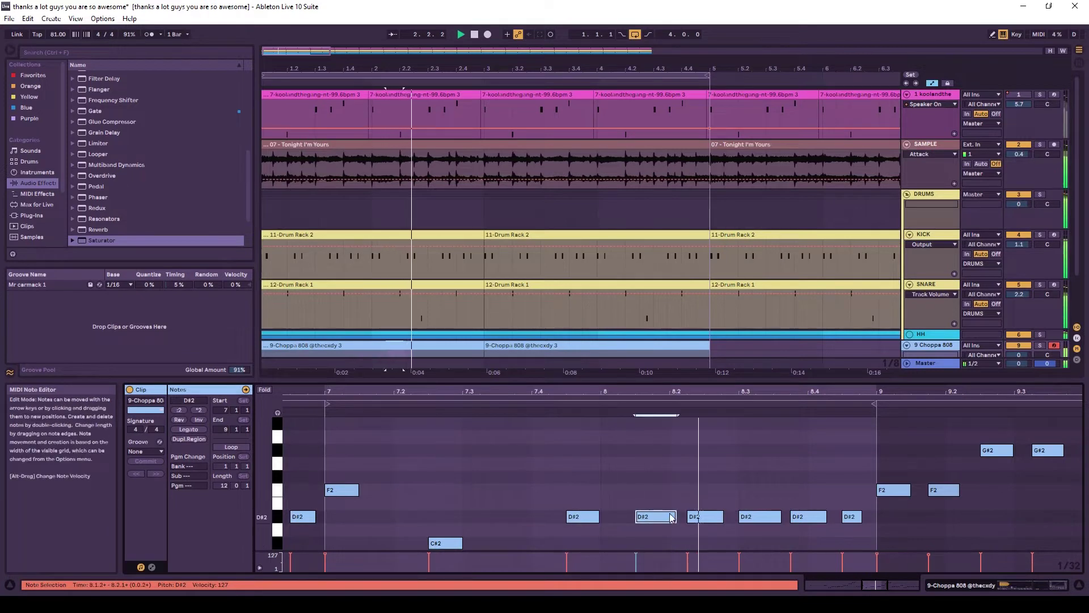
pyautogui.press('Delete')
# Delete and nudge the remaining late D#2 notes through bar 8
pyautogui.moveTo(719, 479); pyautogui.dragTo(713, 537)
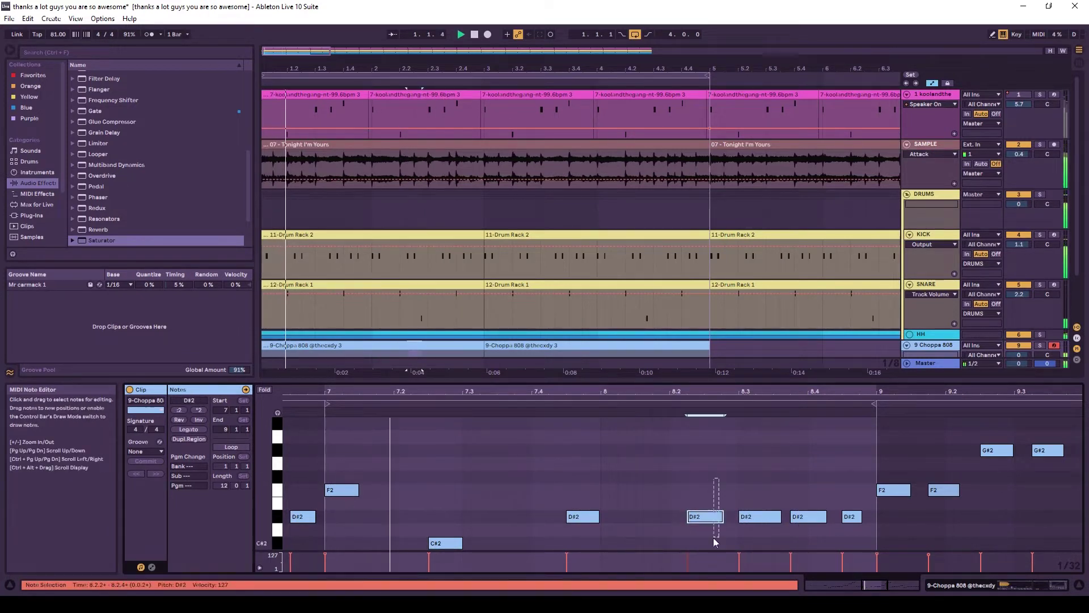
pyautogui.press('Delete')
pyautogui.click(757, 516)
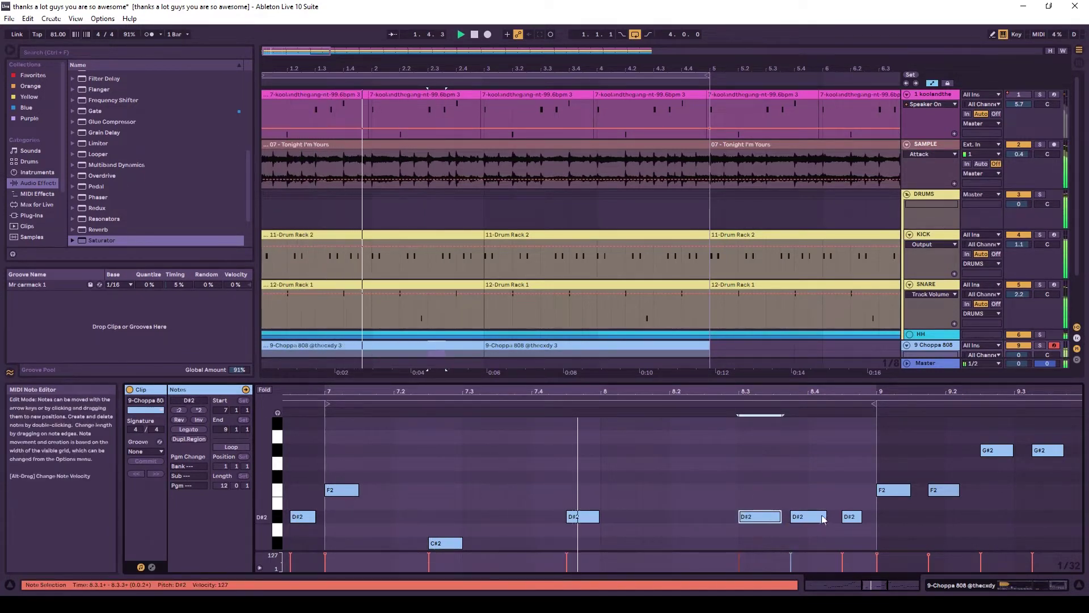
pyautogui.moveTo(823, 519); pyautogui.dragTo(798, 521)
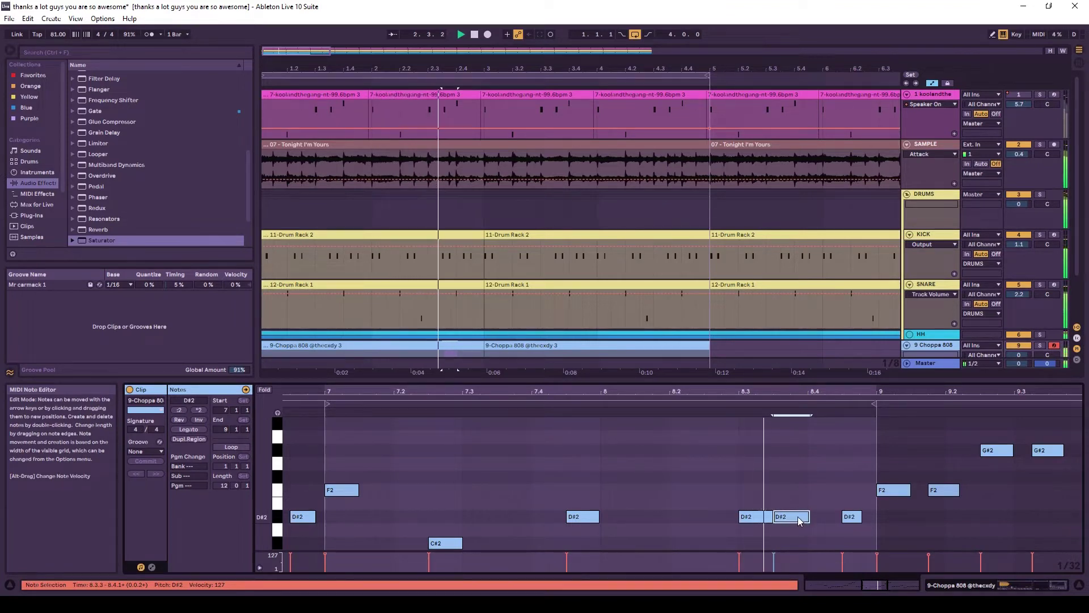
pyautogui.press('Delete')
pyautogui.press('Delete')
pyautogui.moveTo(808, 528)
pyautogui.mouseDown()
pyautogui.moveTo(858, 491)
pyautogui.moveTo(951, 527)
pyautogui.mouseUp()
pyautogui.press('Delete')
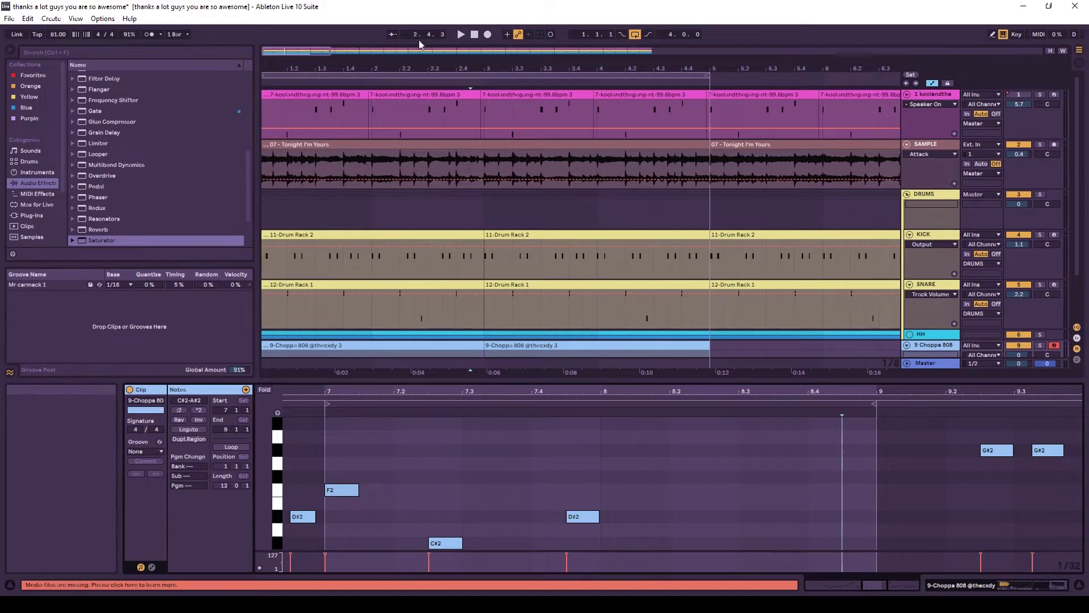
pyautogui.press('-')
pyautogui.press('-')
pyautogui.scroll(-2, 333, 185)
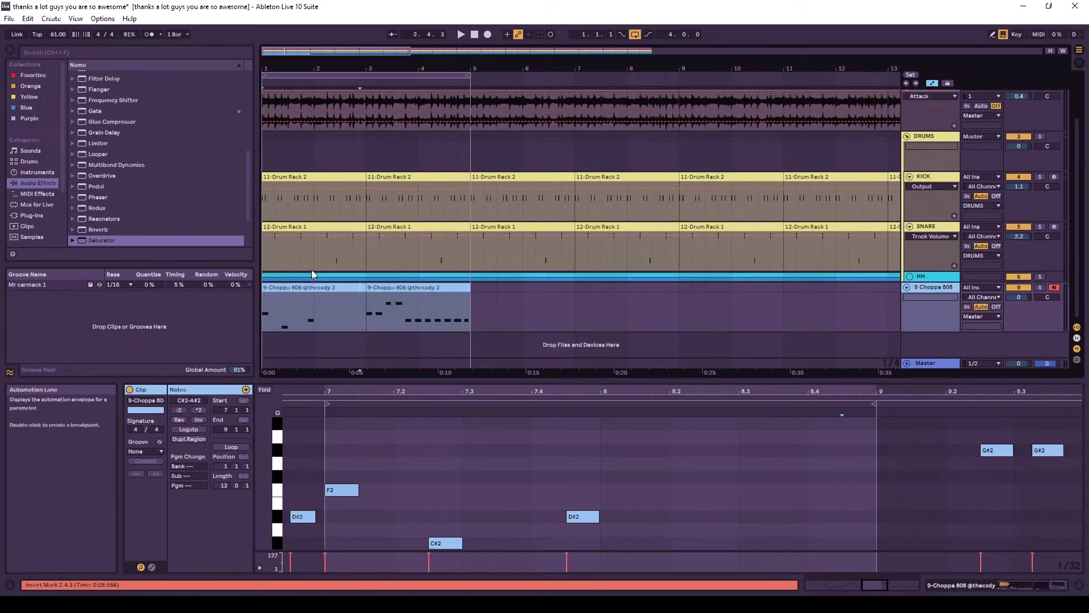
# Delete the trailing and late D#2 notes from the second Choppa 808 clip
pyautogui.click(306, 287)
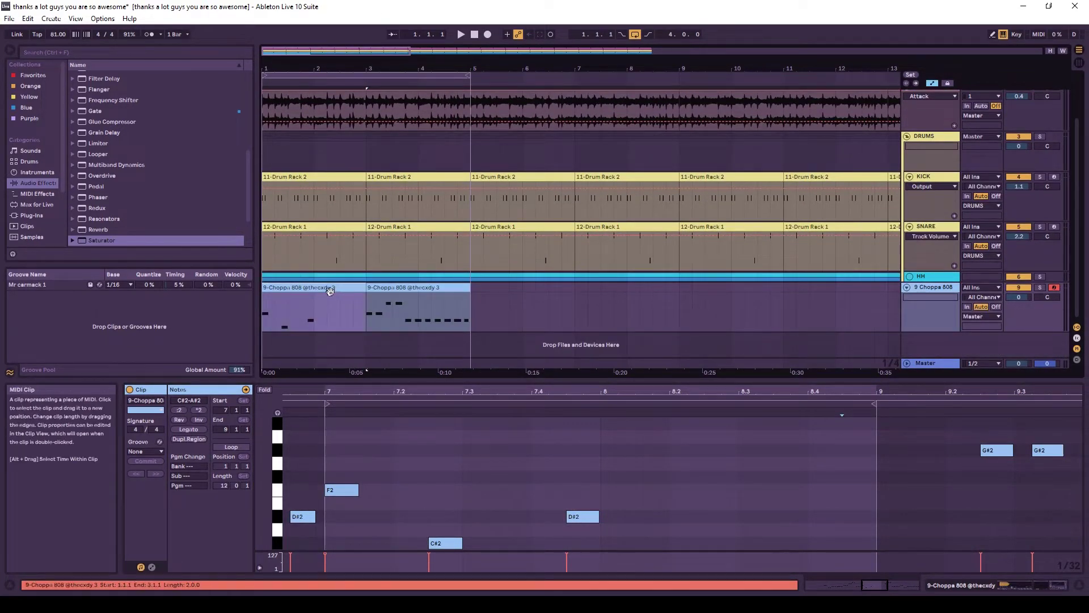
pyautogui.click(375, 294)
pyautogui.press('space')
pyautogui.click(510, 470)
pyautogui.press('Delete')
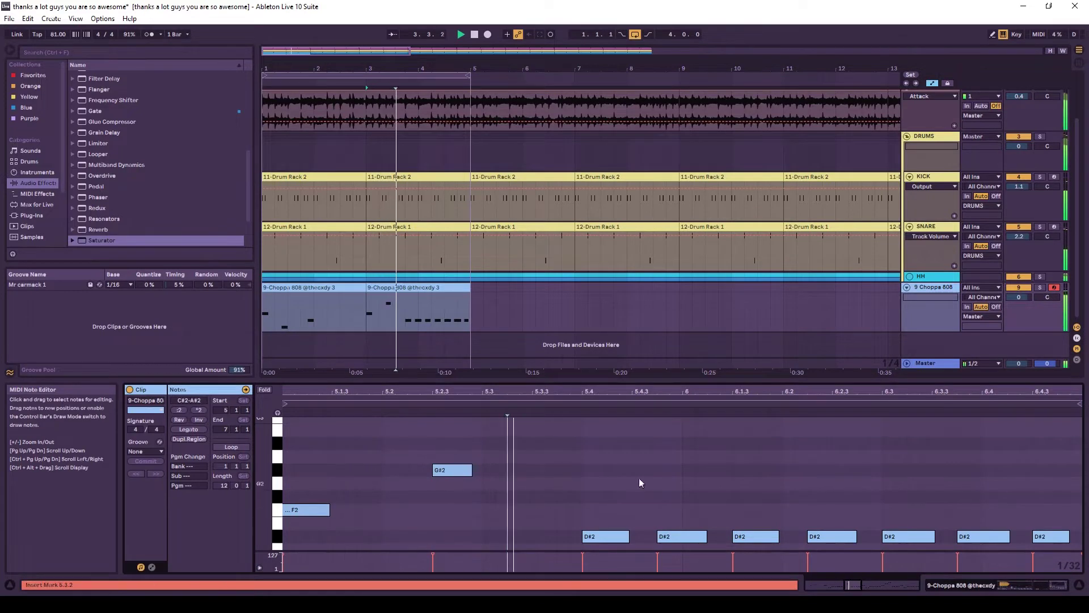
pyautogui.moveTo(680, 482); pyautogui.dragTo(1047, 568)
pyautogui.press('Delete')
pyautogui.press('space')
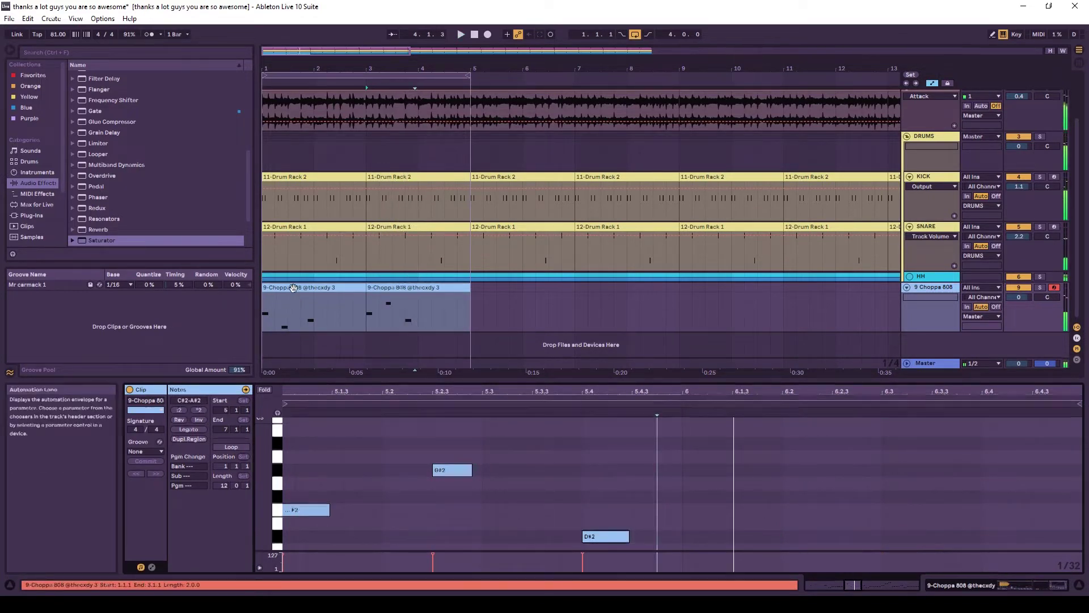
# Consolidate both 808 clips into one with Ctrl+J and play the merged bassline
pyautogui.keyDown('shift'); pyautogui.click(402, 287); pyautogui.keyUp('shift')
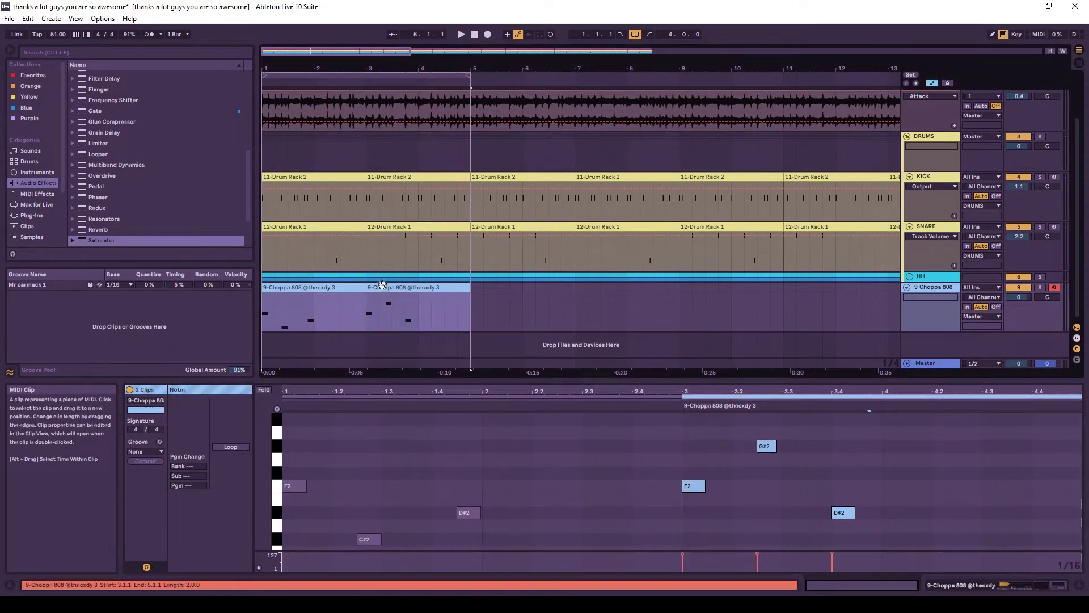
pyautogui.hotkey('ctrl', 'j')
pyautogui.click(730, 482)
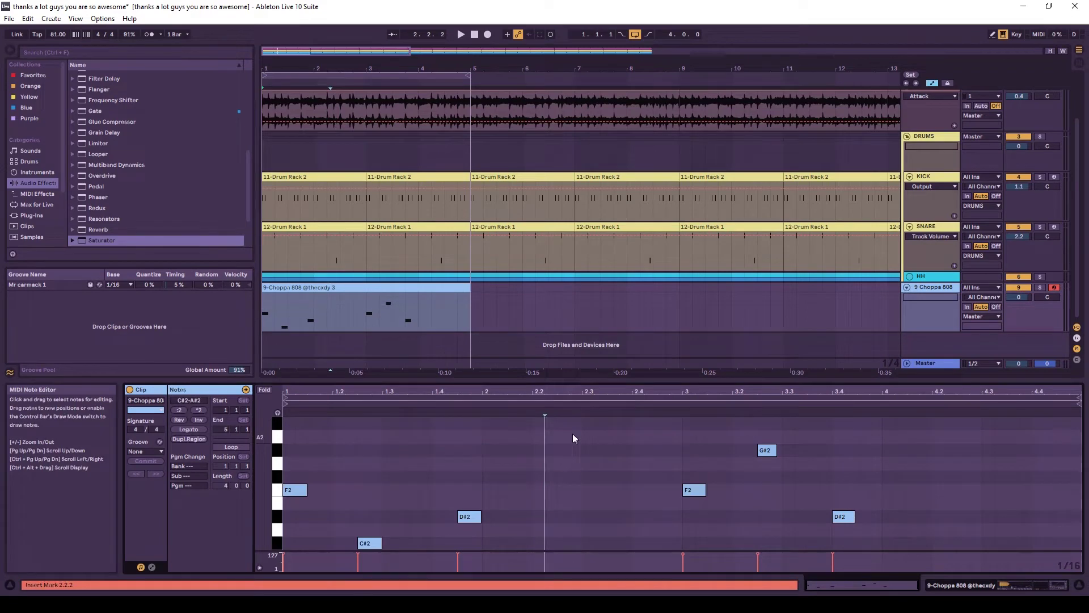
pyautogui.click(407, 288)
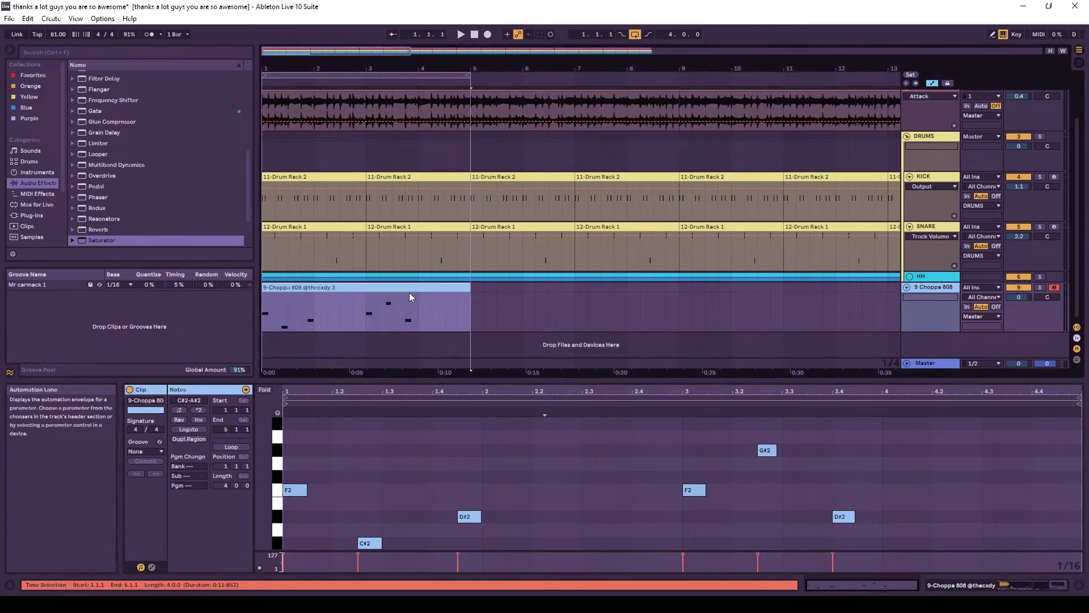
pyautogui.press('space')
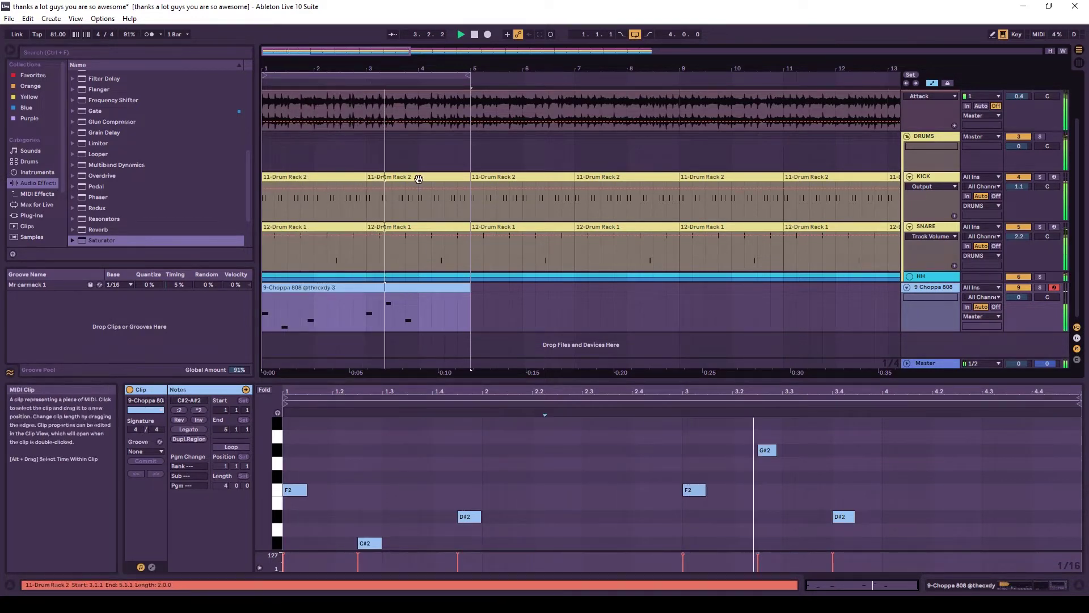
pyautogui.press('space')
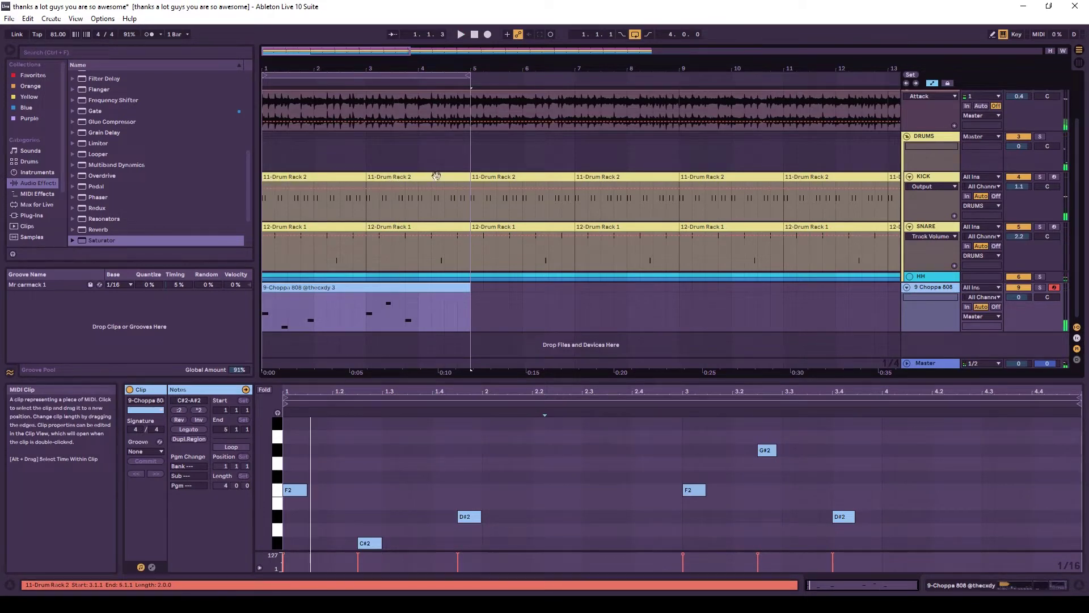
# Duplicate the 9 Choppa 808 track and select the new copy
pyautogui.rightClick(945, 290)
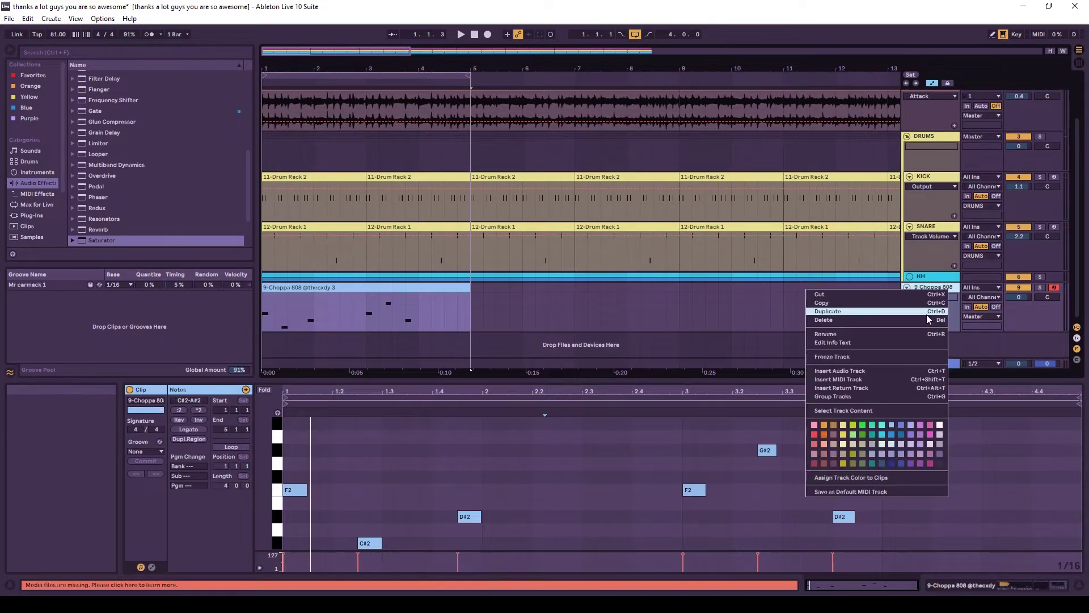
pyautogui.click(927, 312)
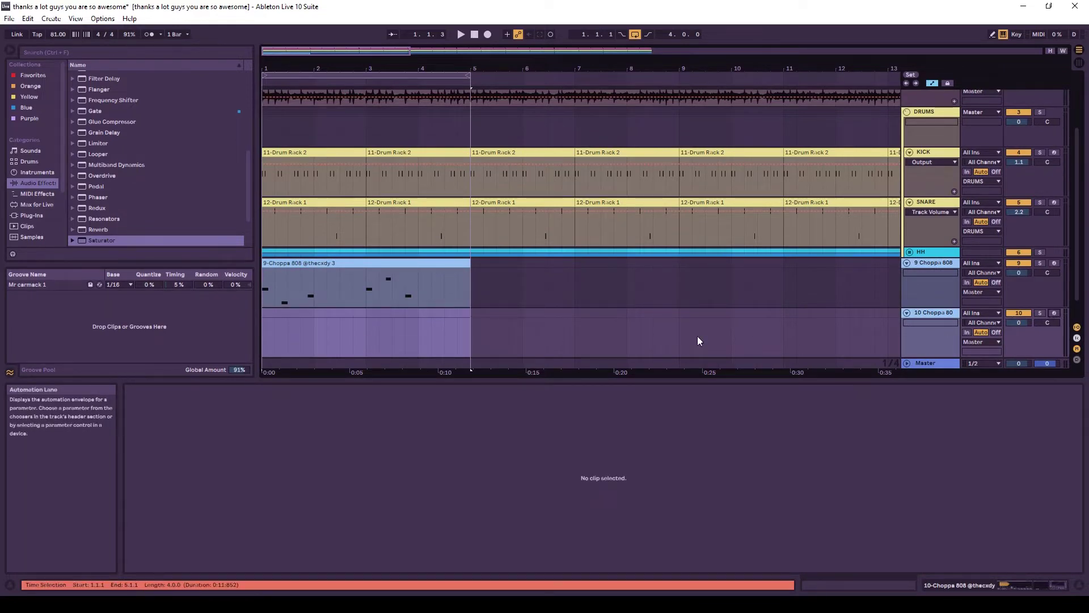
pyautogui.scroll(-1, 863, 286)
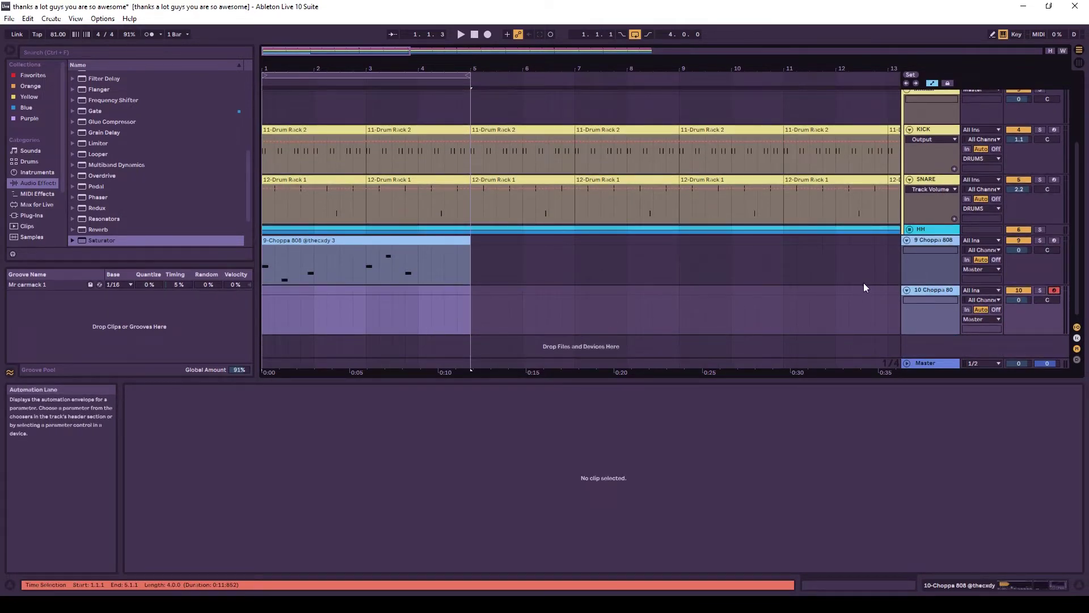
pyautogui.click(548, 342)
# Add a short empty MIDI clip on track 10 and try one-bar time selections
pyautogui.doubleClick(307, 387)
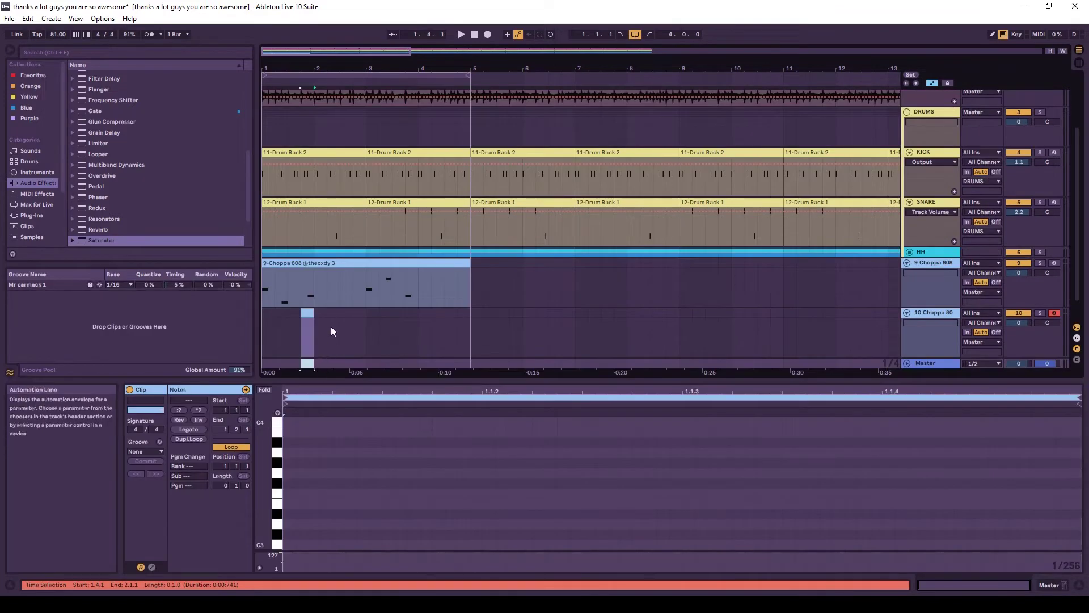
pyautogui.click(309, 312)
pyautogui.click(319, 313)
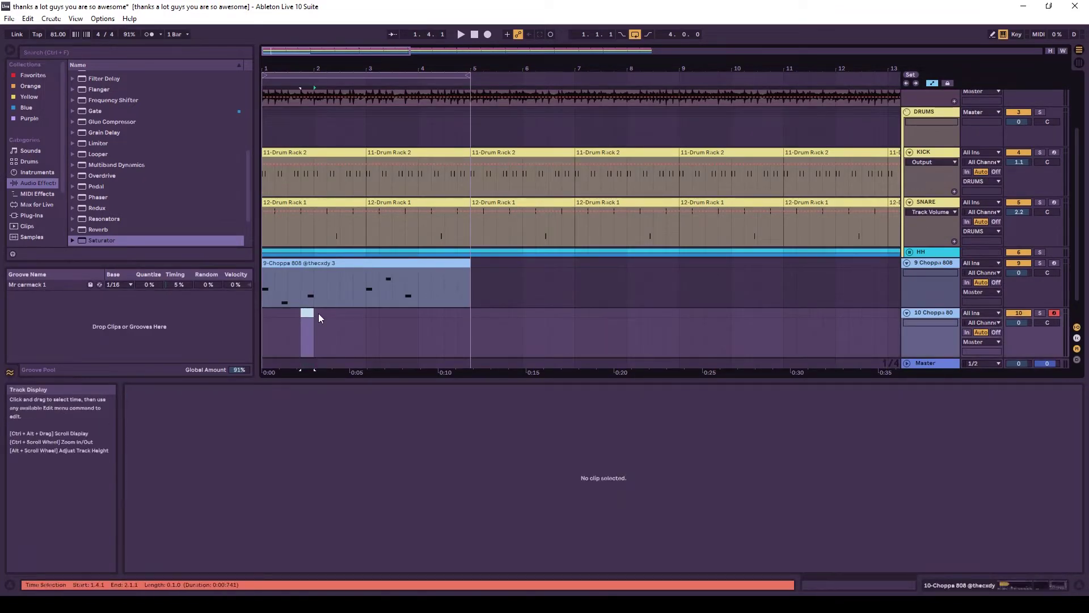
pyautogui.scroll(-1, 318, 314)
pyautogui.moveTo(316, 289); pyautogui.dragTo(362, 295)
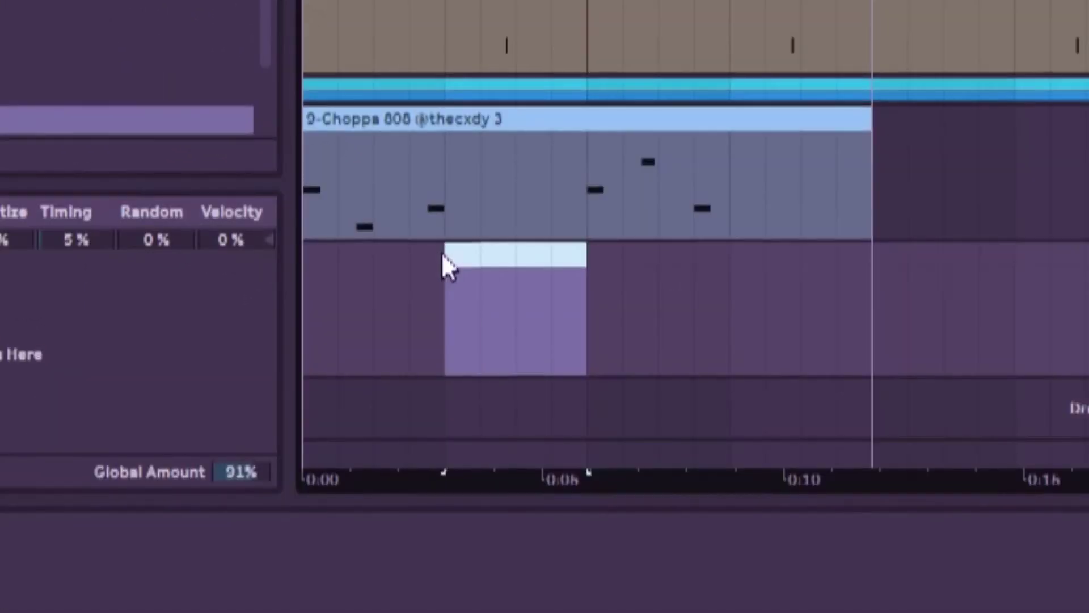
pyautogui.click(740, 264)
pyautogui.moveTo(742, 266); pyautogui.dragTo(870, 263)
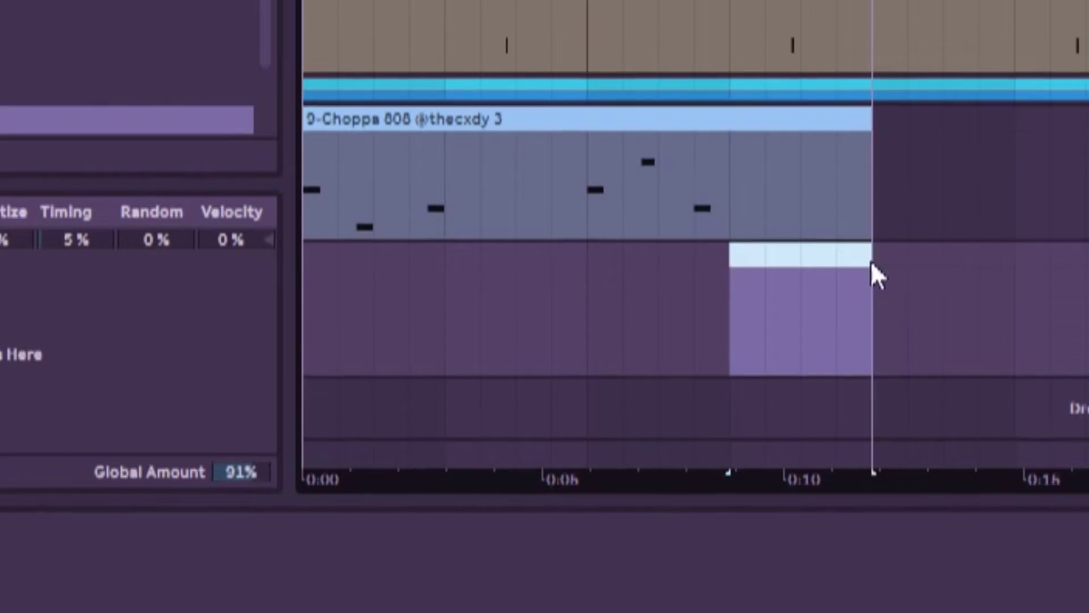
pyautogui.click(874, 263)
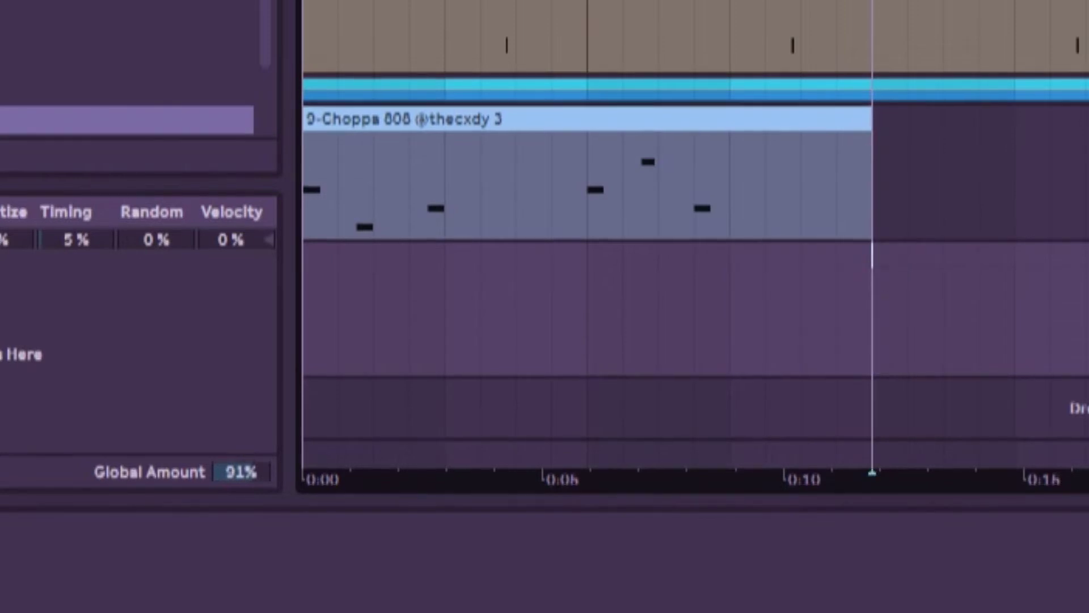
pyautogui.scroll(-1, 433, 290)
pyautogui.scroll(-3, 389, 304)
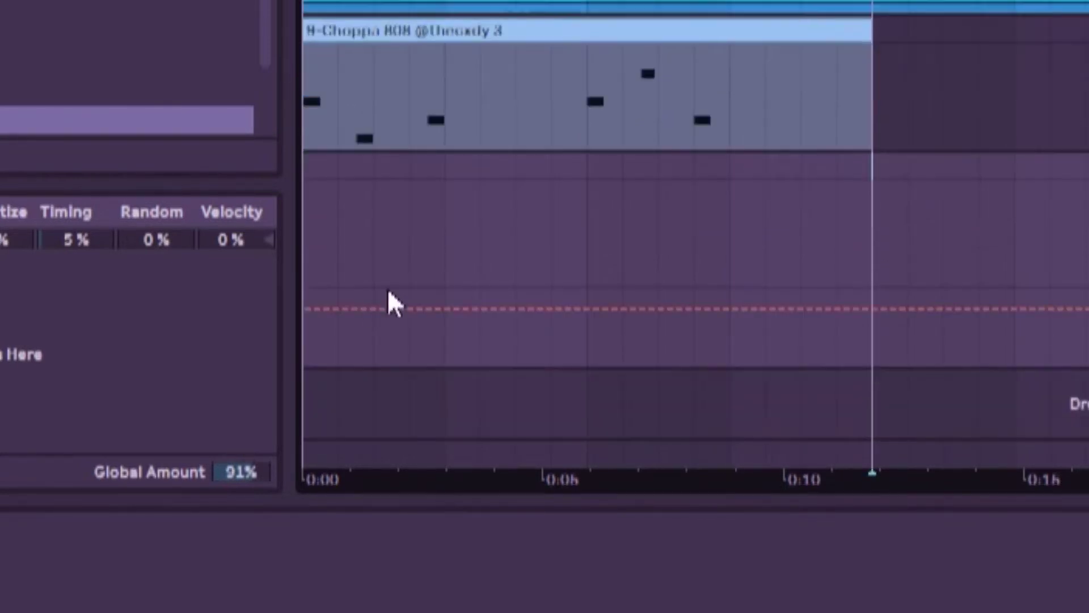
# Add breakpoints on track 10's Speaker On lane, switching it Off outside brief sections
pyautogui.click(411, 308)
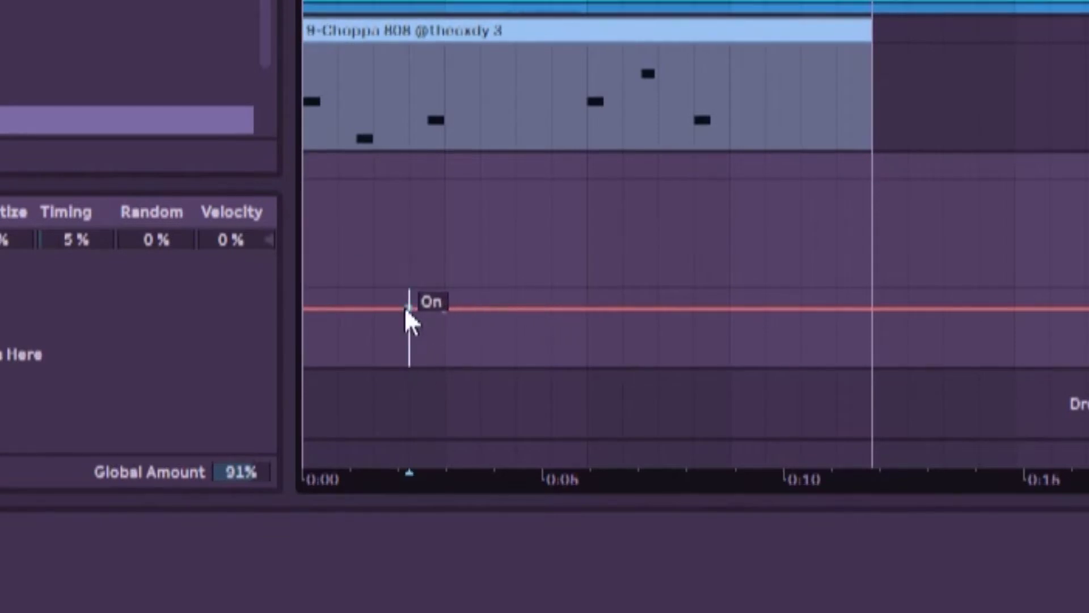
pyautogui.moveTo(408, 308); pyautogui.dragTo(407, 344)
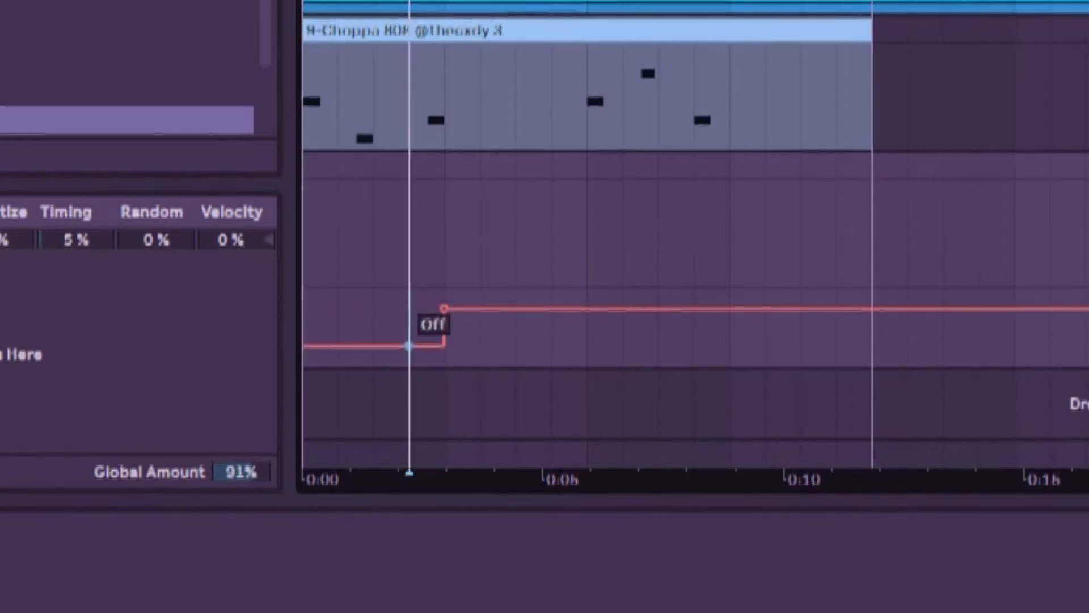
pyautogui.click(586, 309)
pyautogui.moveTo(608, 309); pyautogui.dragTo(607, 344)
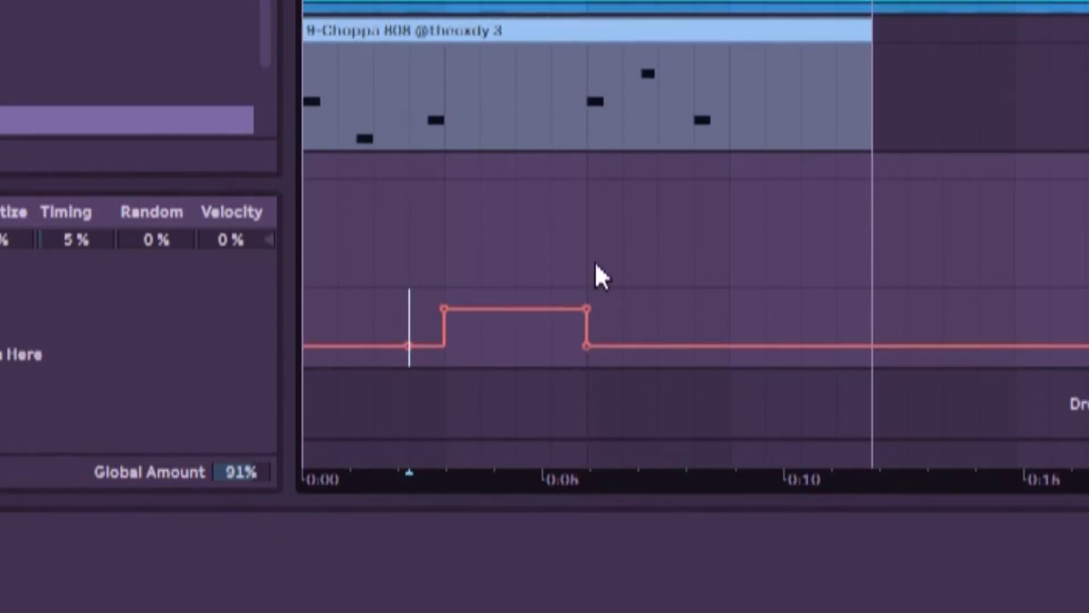
pyautogui.click(586, 300)
pyautogui.moveTo(472, 308)
pyautogui.mouseDown()
pyautogui.moveTo(472, 345)
pyautogui.moveTo(467, 307)
pyautogui.mouseUp()
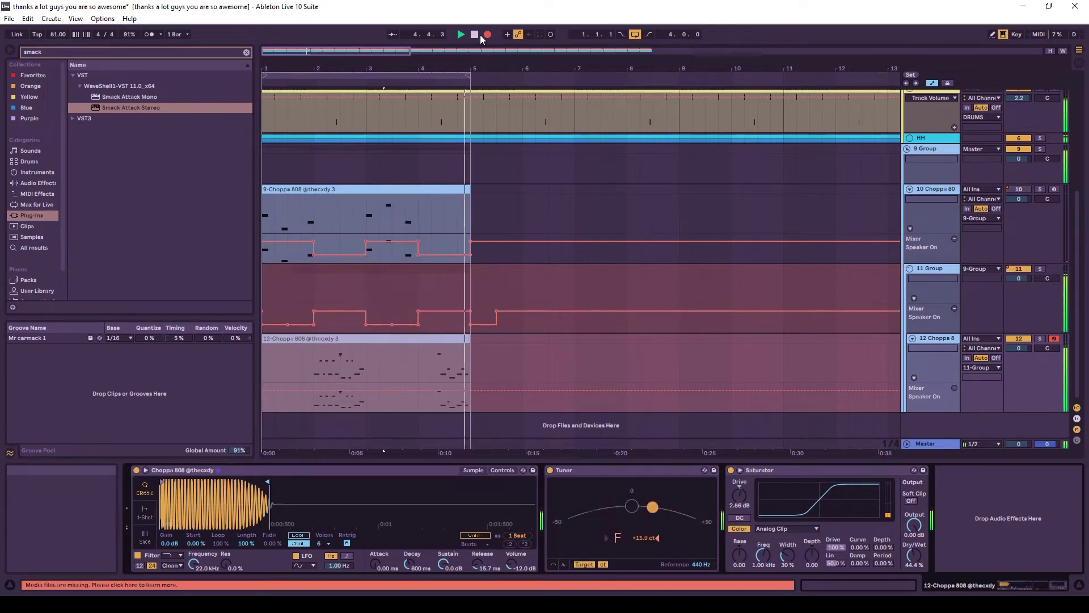
# Move the 12-Choppa 808 fill clip, audition it, and split off a short section
pyautogui.click(528, 158)
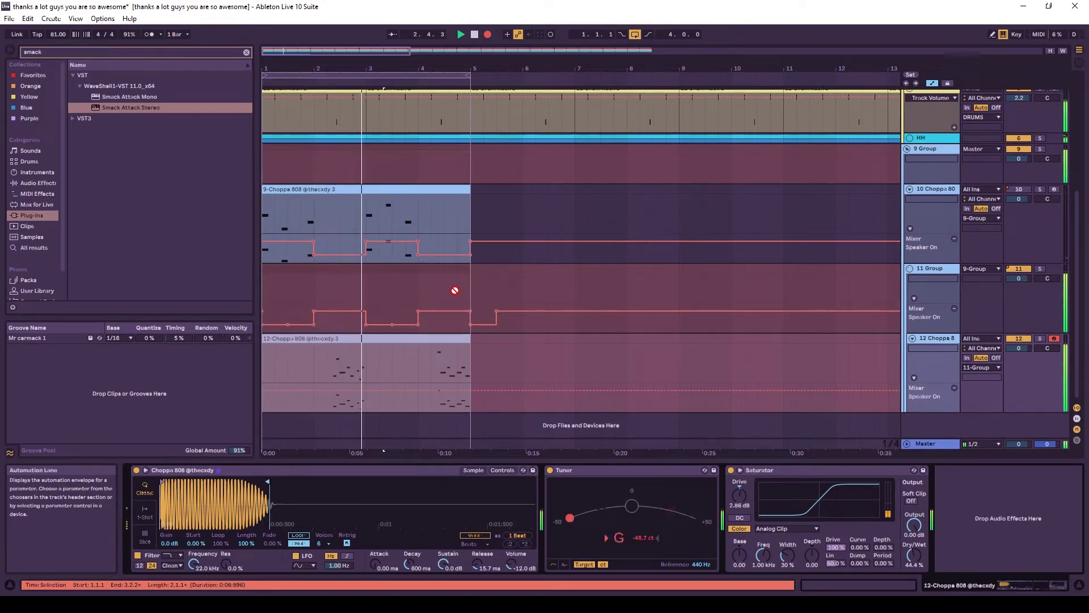
pyautogui.moveTo(440, 377)
pyautogui.mouseDown()
pyautogui.moveTo(516, 338)
pyautogui.moveTo(410, 340)
pyautogui.mouseUp()
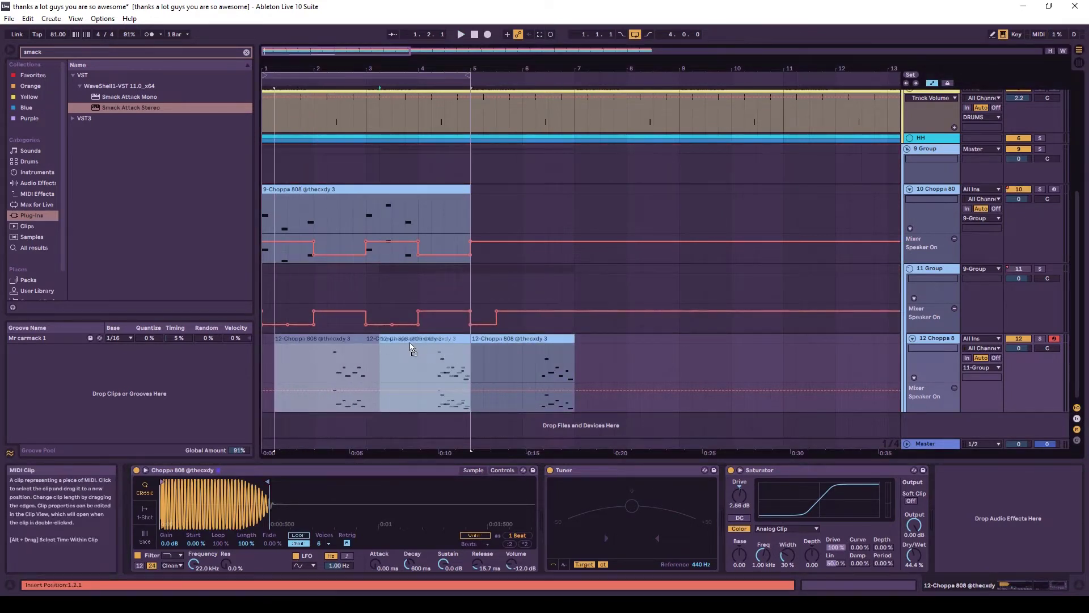
pyautogui.press('space')
pyautogui.click(327, 366)
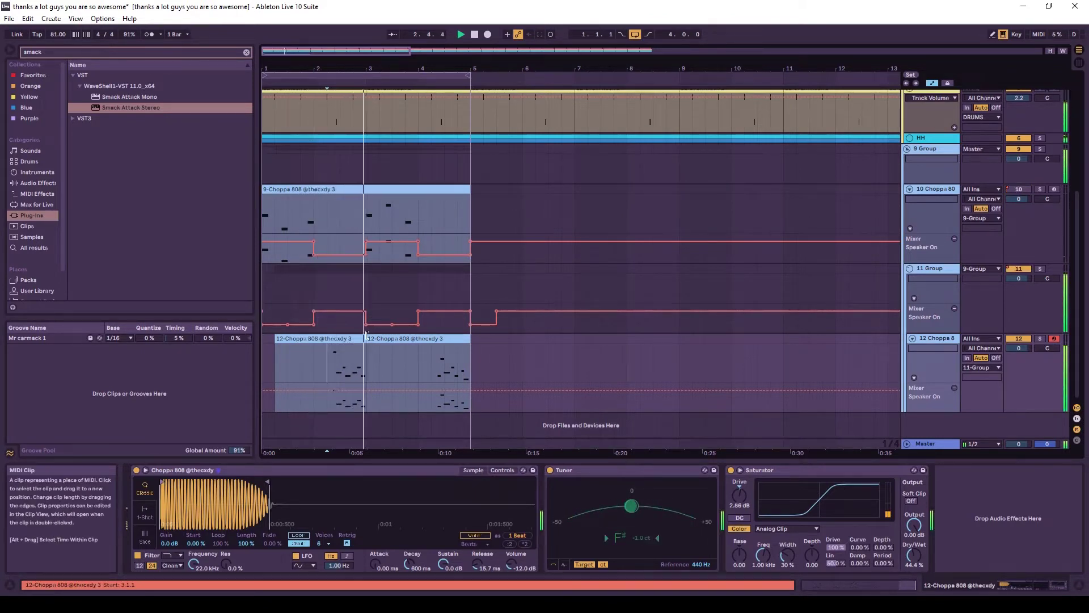
pyautogui.click(353, 340)
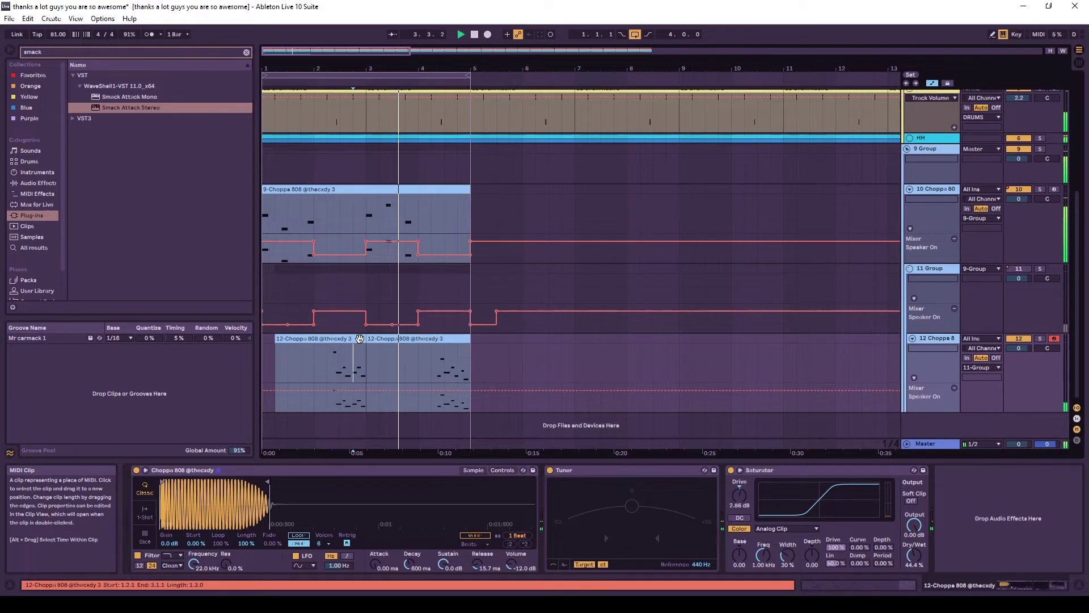
pyautogui.hotkey('ctrl', 'e')
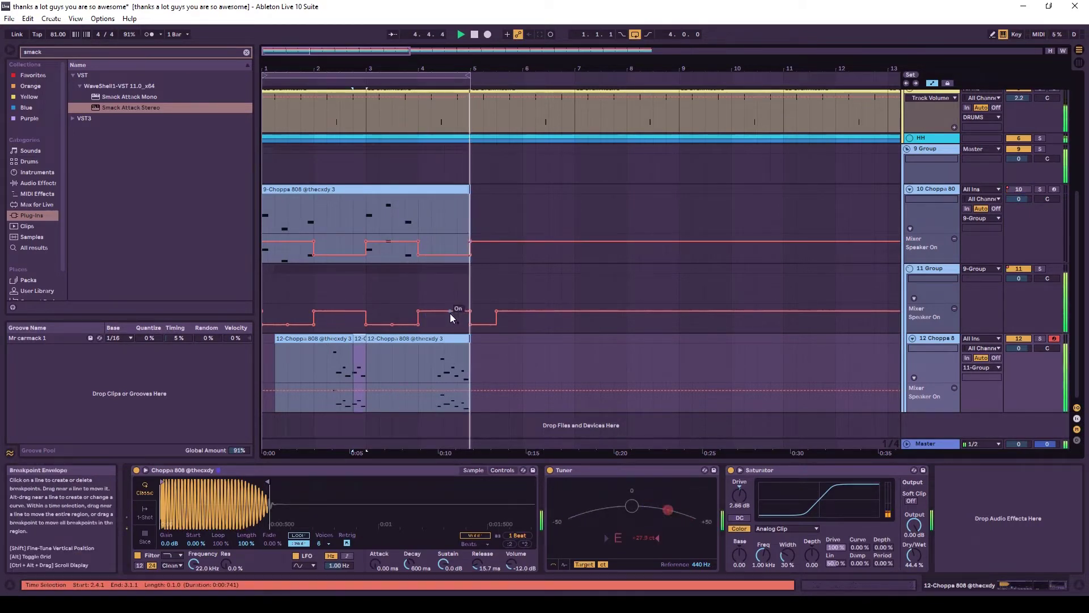
# Inspect the D#2 notes inside the 12-Choppa 808 clips
pyautogui.doubleClick(360, 344)
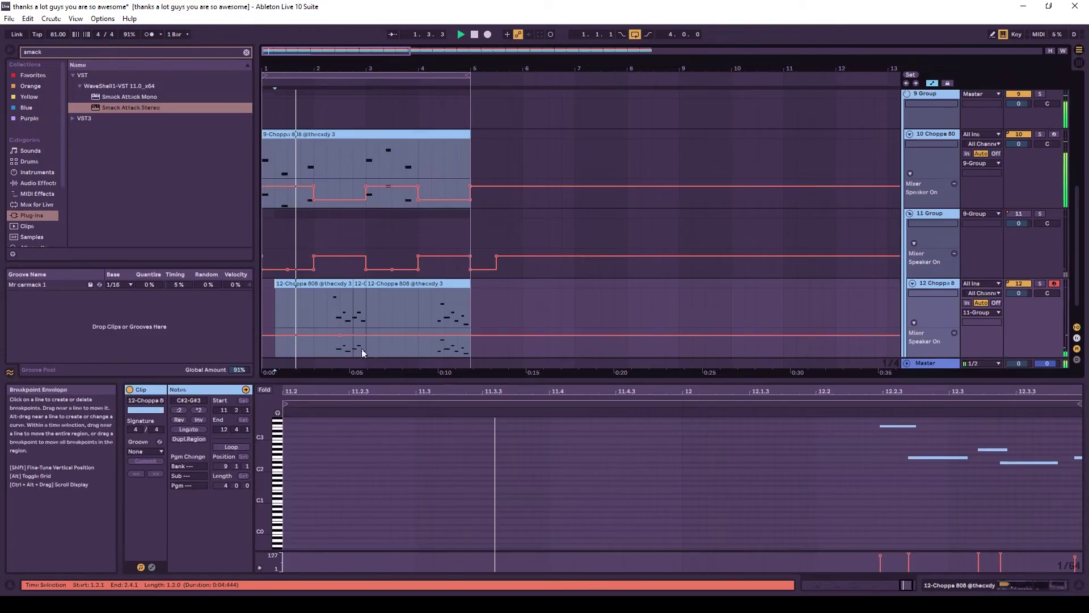
pyautogui.moveTo(700, 397); pyautogui.dragTo(741, 397)
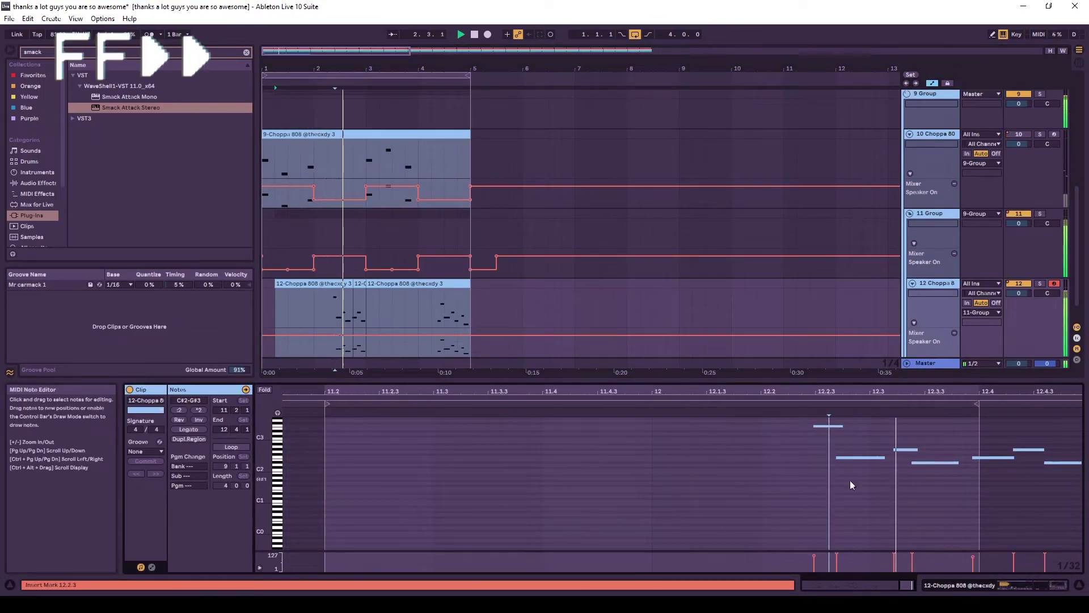
pyautogui.click(932, 497)
pyautogui.scroll(3, 698, 461)
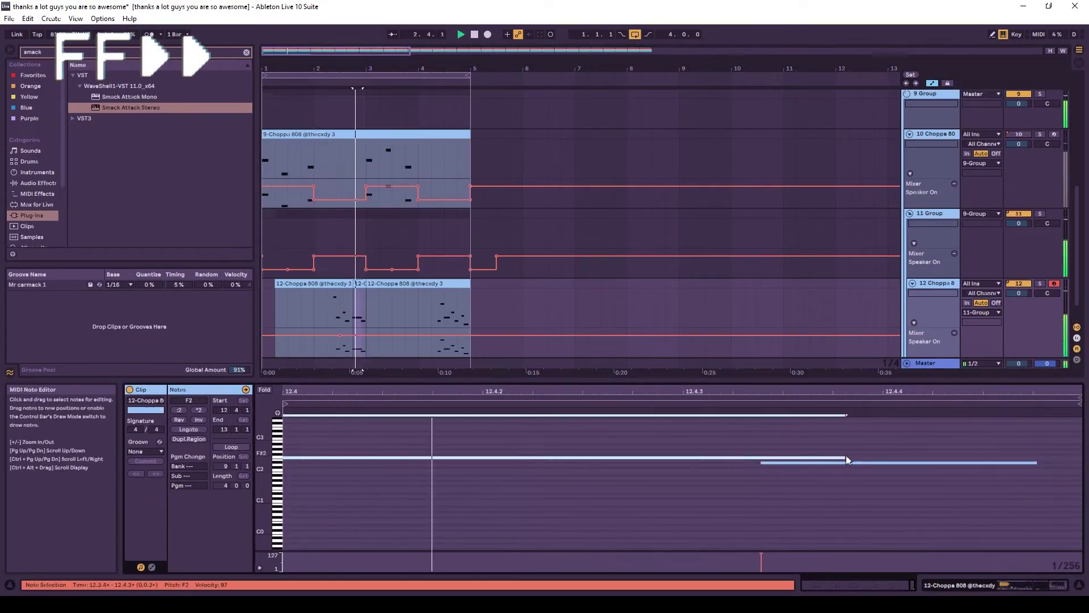
pyautogui.click(262, 294)
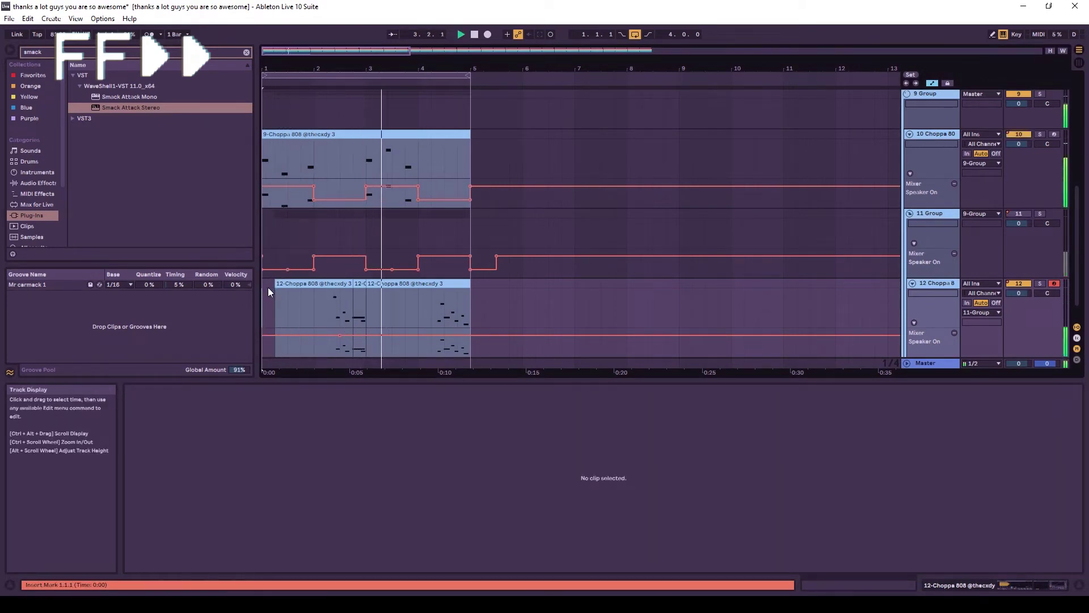
pyautogui.click(433, 286)
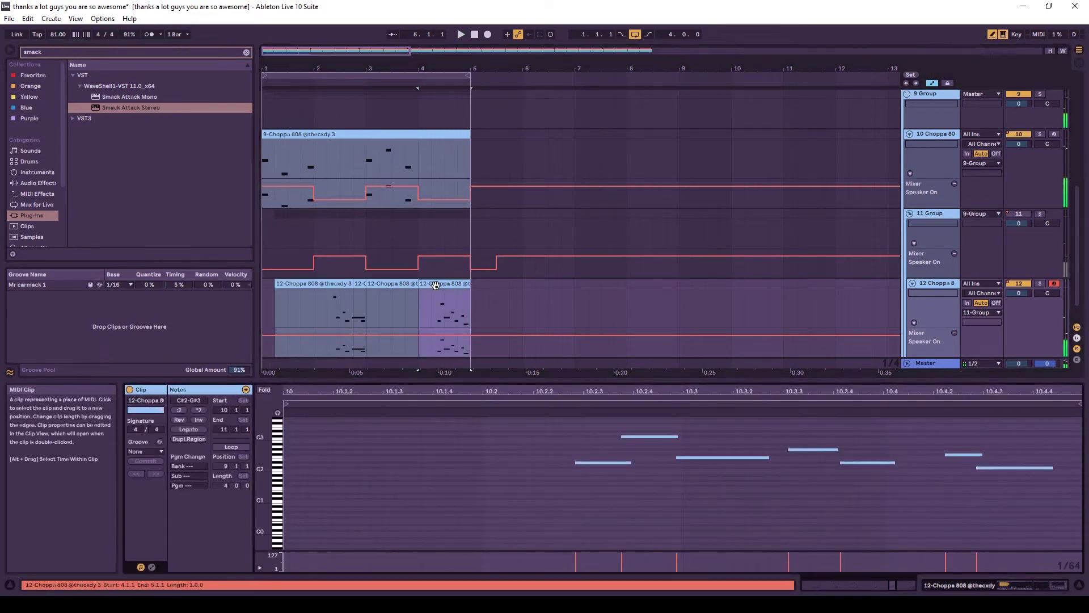
# Duplicate the 12 Choppa 808 track and mark a one-beat region on track 13
pyautogui.rightClick(944, 283)
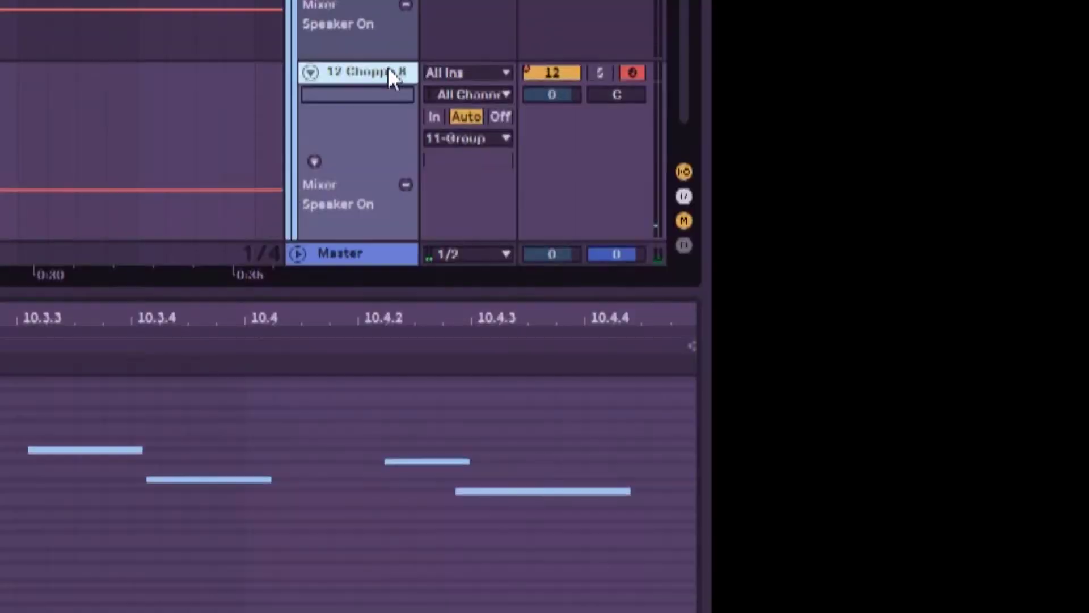
pyautogui.click(420, 102)
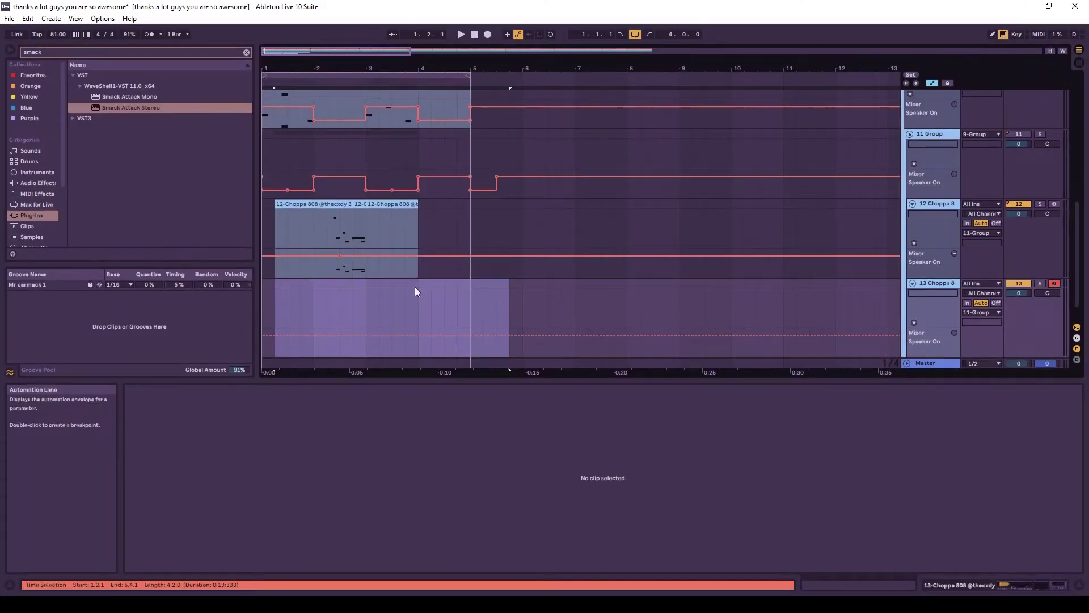
pyautogui.click(414, 289)
pyautogui.moveTo(367, 285); pyautogui.dragTo(377, 283)
# Add a one-beat MIDI clip on track 13 and record a fill into the arrangement
pyautogui.hotkey('ctrl', 'shift', 'm')
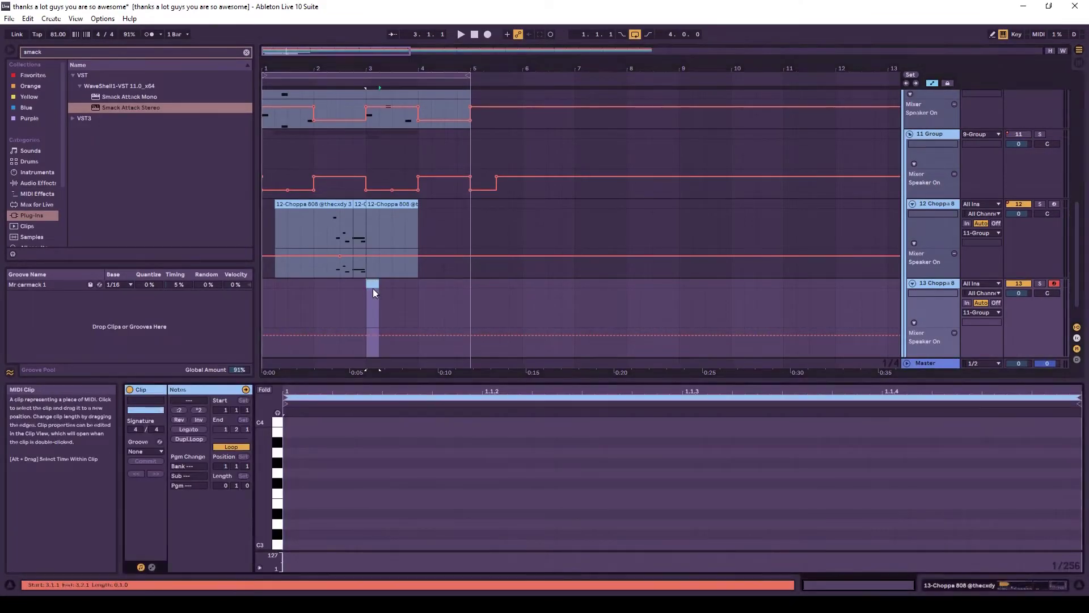
pyautogui.click(489, 33)
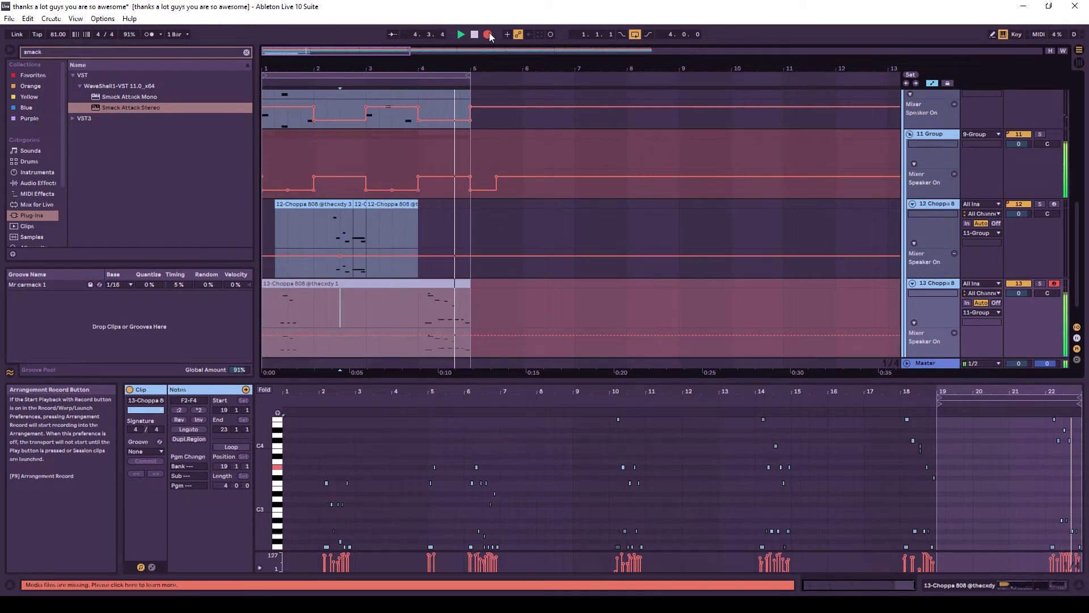
pyautogui.press('space')
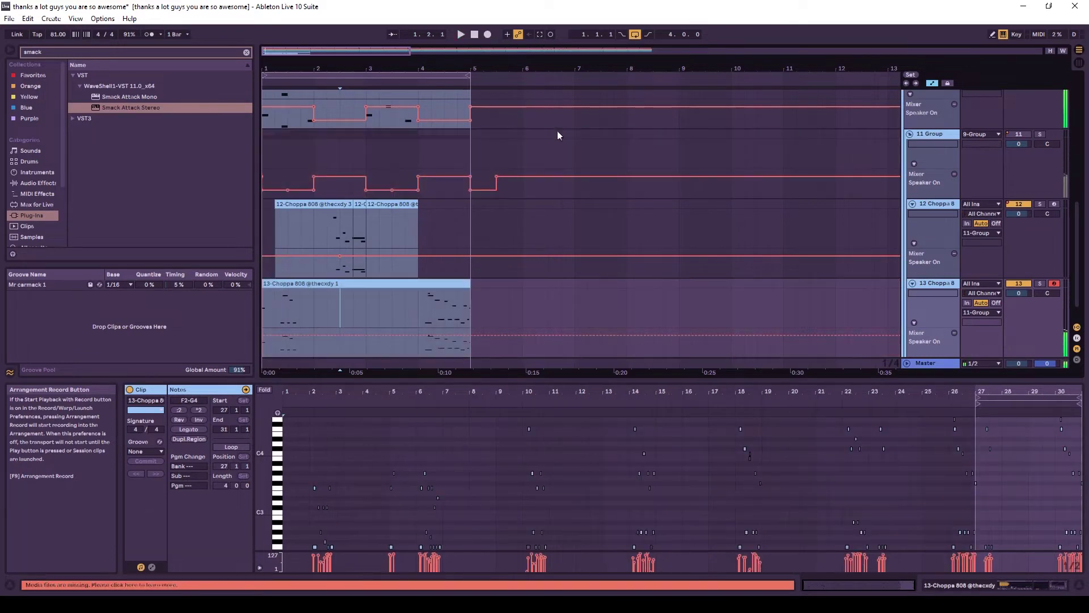
# Split the recorded clip at bar 4, delete the left part, and play it back
pyautogui.click(415, 307)
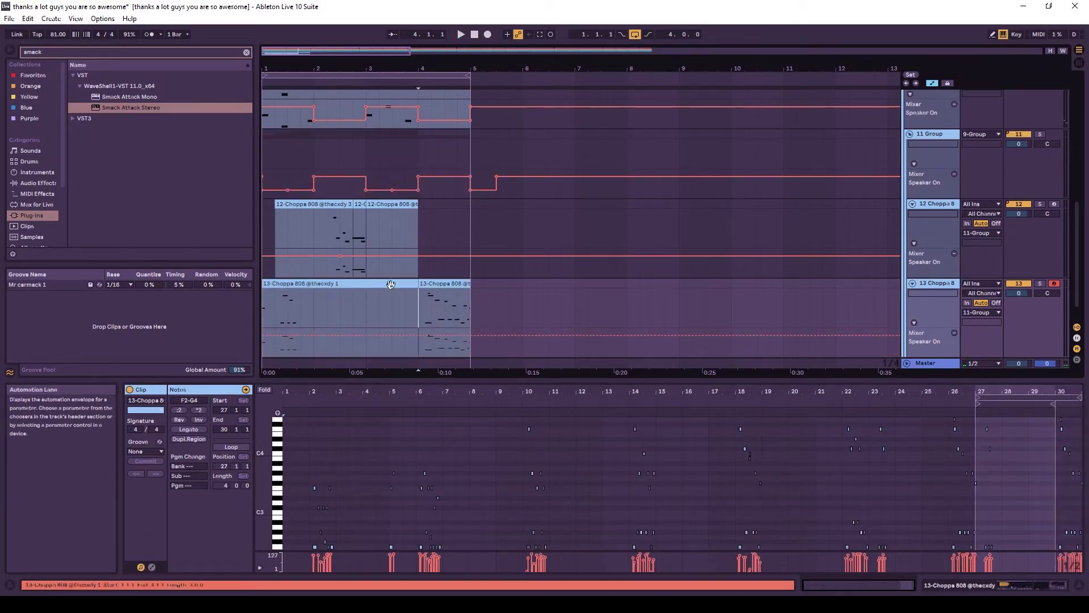
pyautogui.hotkey('ctrl', 'e')
pyautogui.click(340, 307)
pyautogui.press('Delete')
pyautogui.press('space')
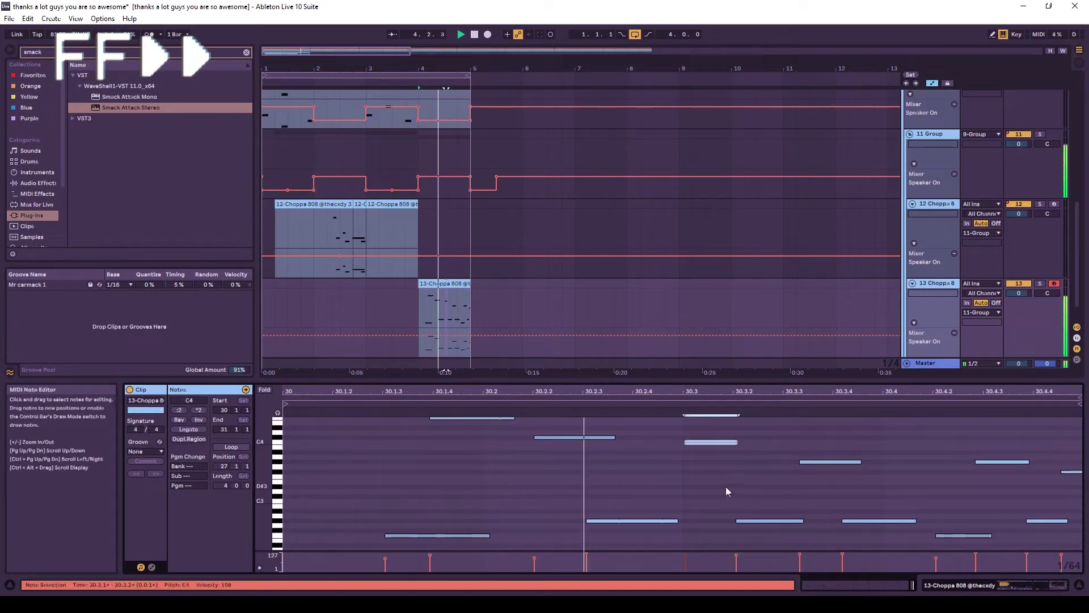
pyautogui.moveTo(792, 407); pyautogui.dragTo(791, 398)
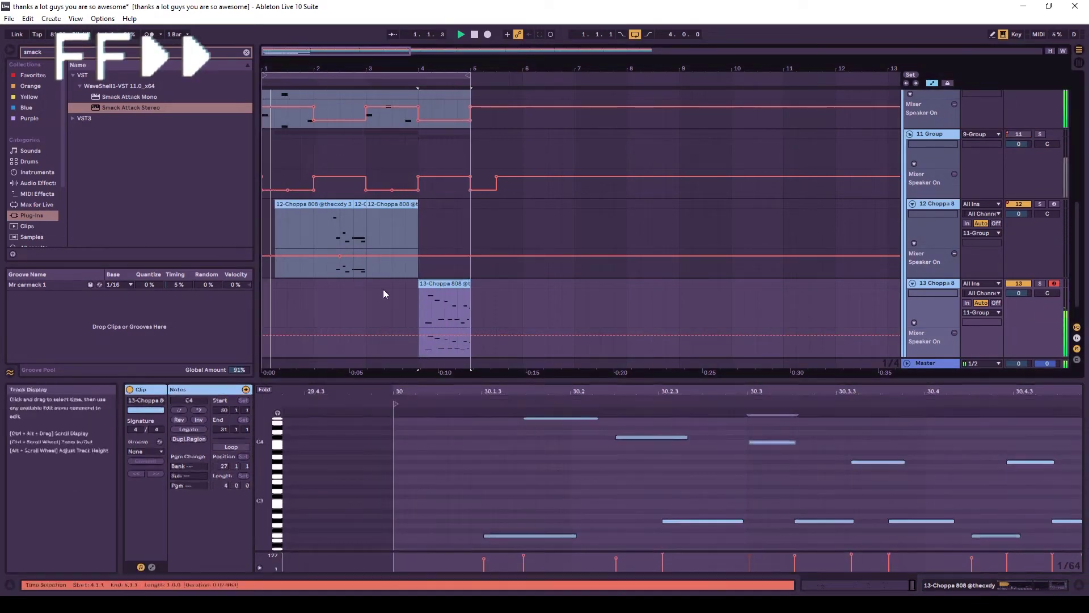
pyautogui.doubleClick(309, 68)
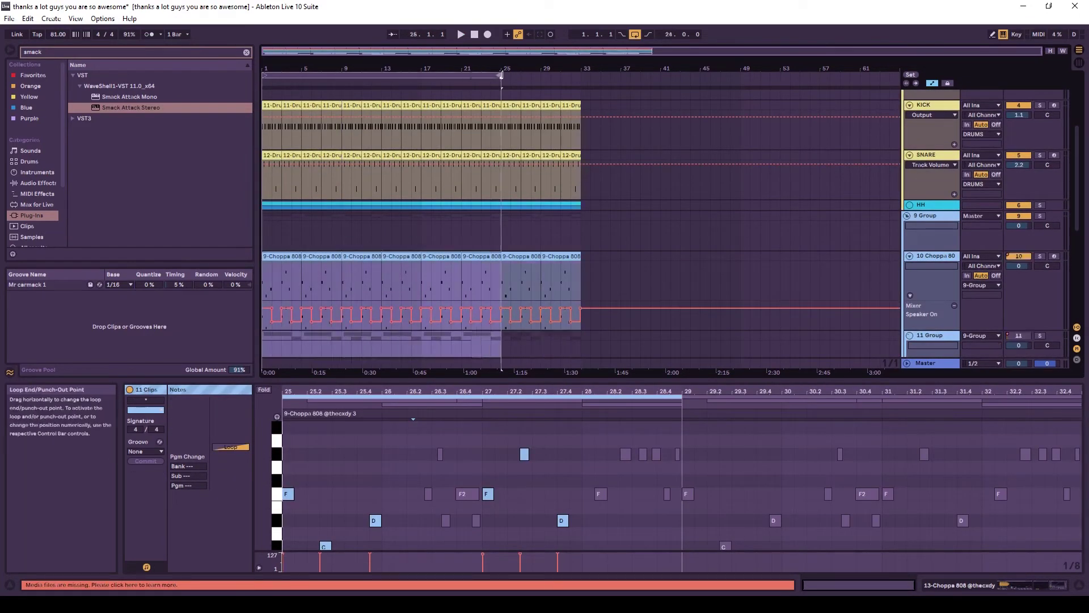
# Extend the loop end to bar 33, select its clips, and play
pyautogui.moveTo(587, 76)
pyautogui.mouseDown()
pyautogui.moveTo(573, 82)
pyautogui.moveTo(581, 77)
pyautogui.mouseUp()
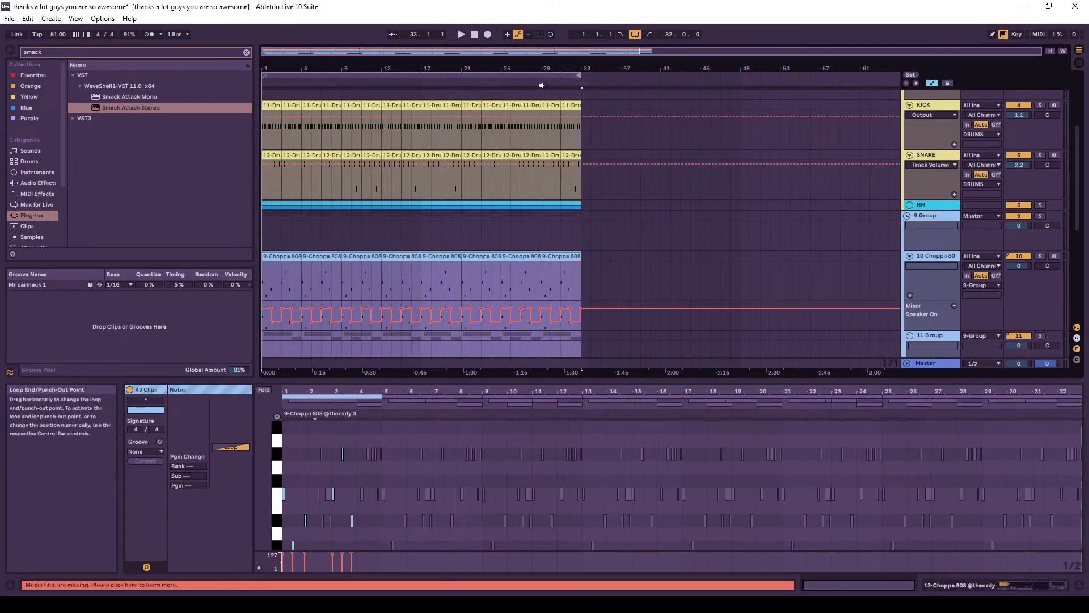
pyautogui.scroll(-2, 469, 213)
pyautogui.click(360, 74)
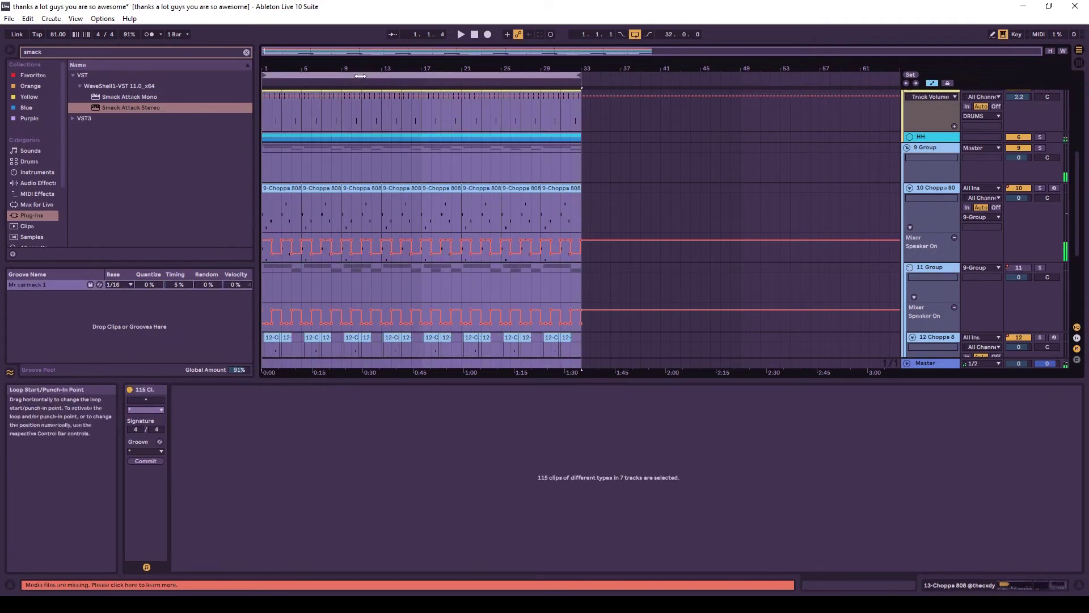
pyautogui.press('space')
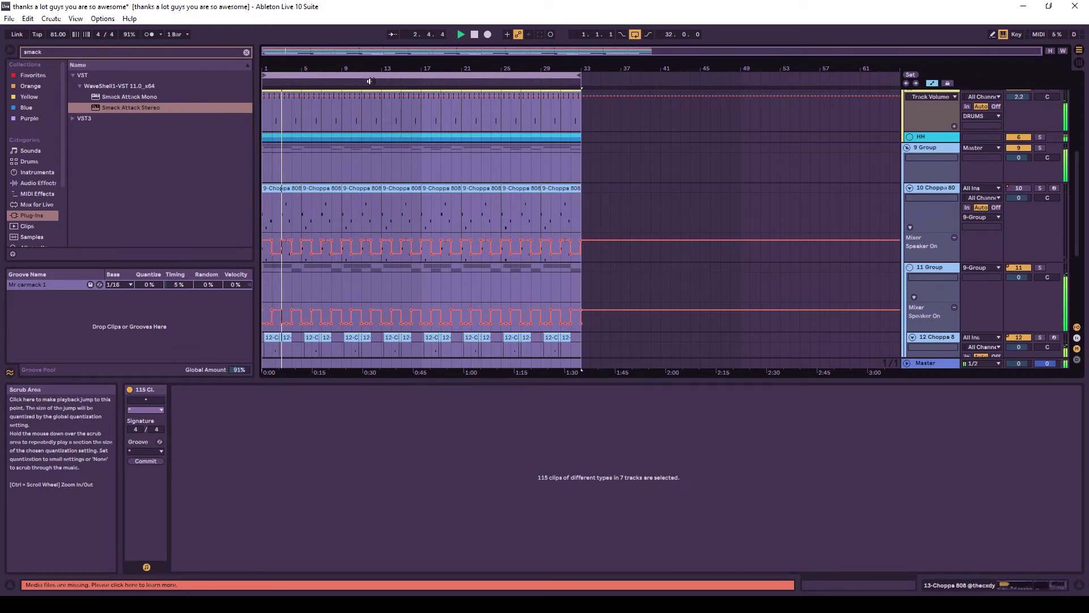
# Rename the 9 Group track to BASS
pyautogui.click(933, 145)
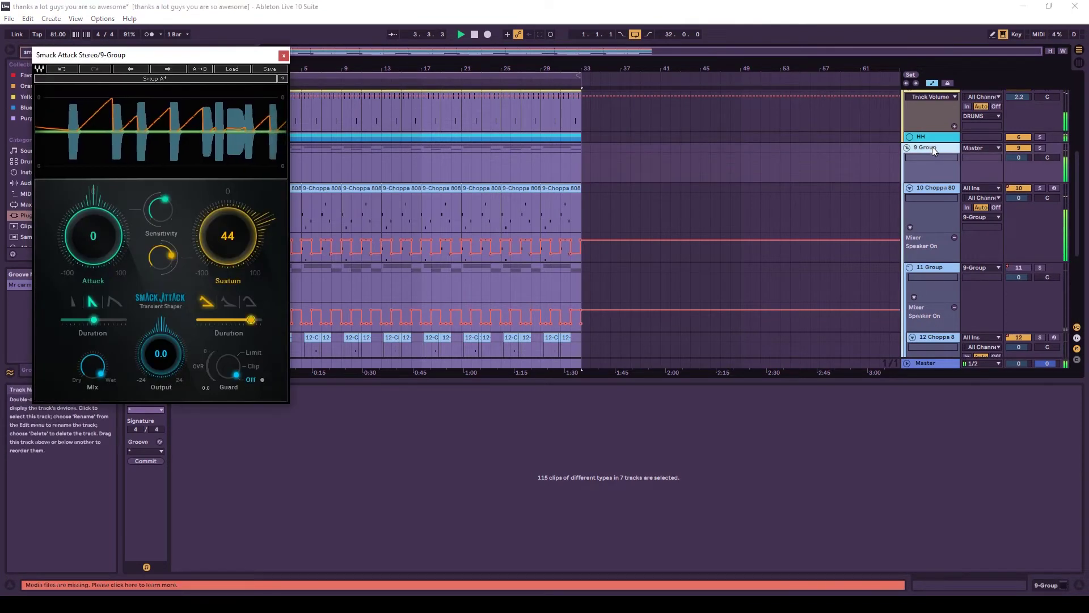
pyautogui.hotkey('ctrl', 'r')
pyautogui.write('BASS')
pyautogui.press('Return')
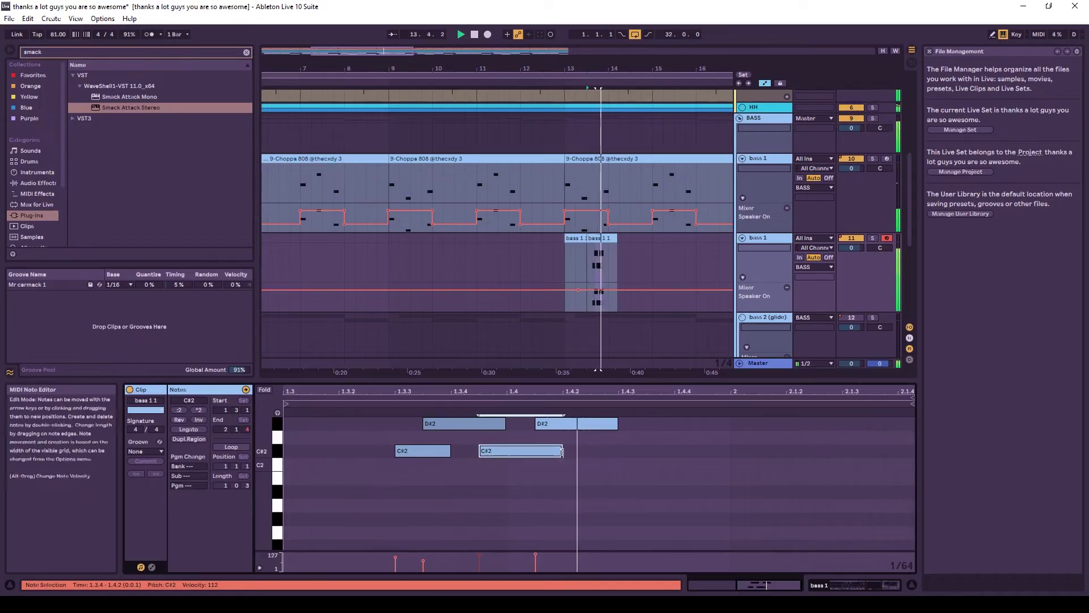
# Record a short fill on bass 1 starting in bar 12
pyautogui.click(546, 266)
pyautogui.press('space')
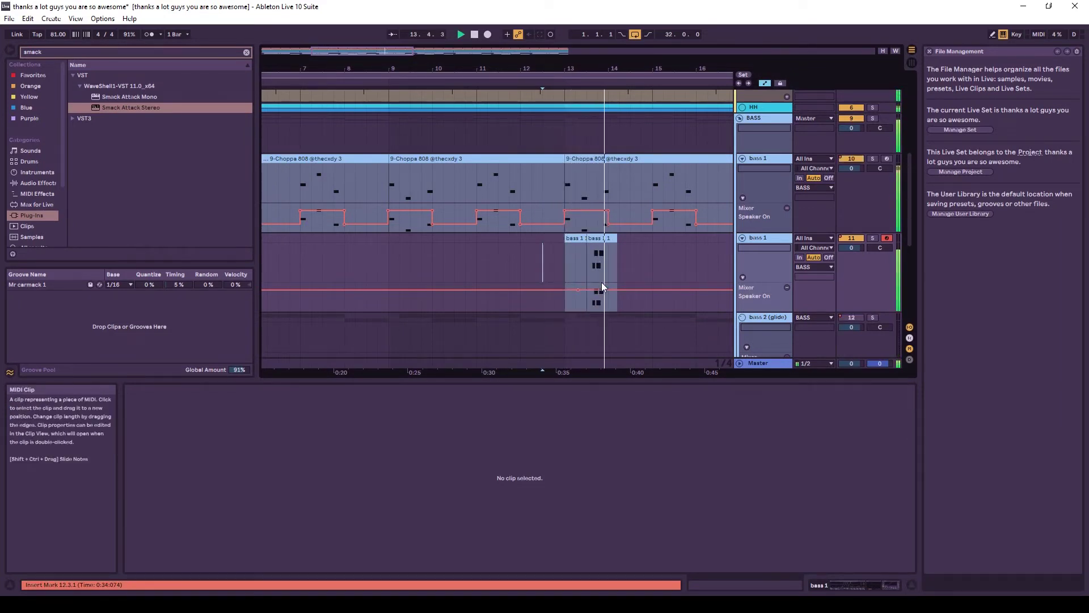
pyautogui.press('space')
pyautogui.click(608, 255)
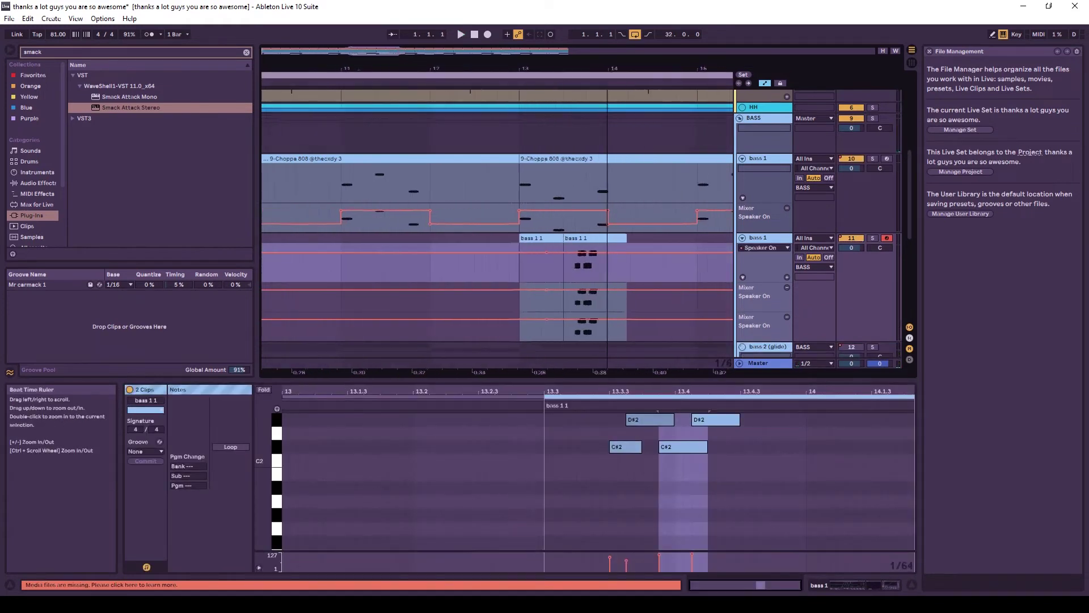
pyautogui.press('z')
# Draw Speaker On automation breakpoints around the fill near bars 13–14
pyautogui.click(616, 330)
pyautogui.moveTo(567, 292); pyautogui.dragTo(560, 306)
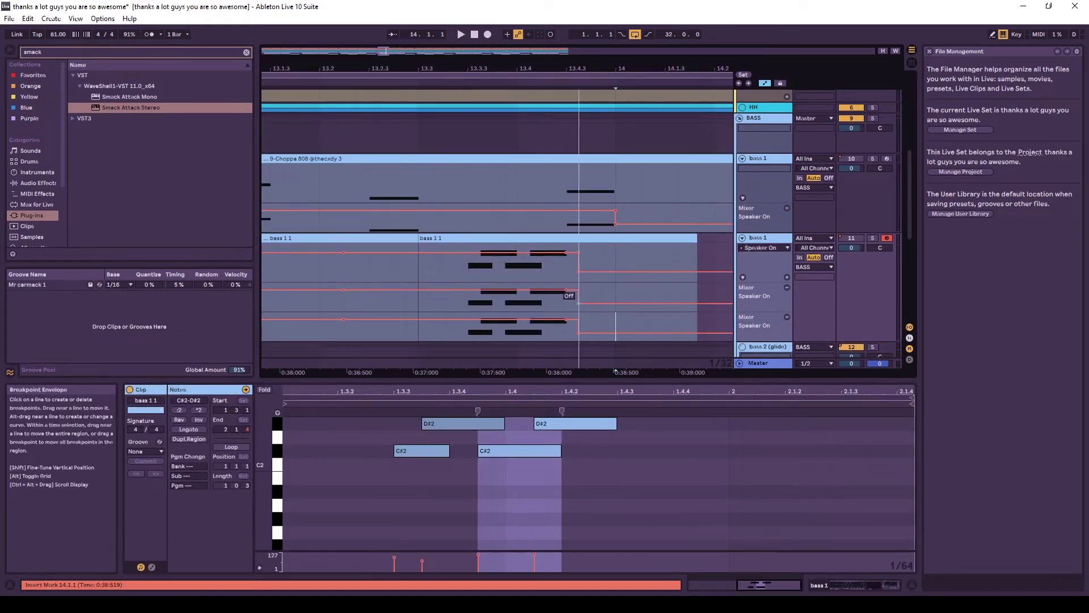
pyautogui.click(466, 290)
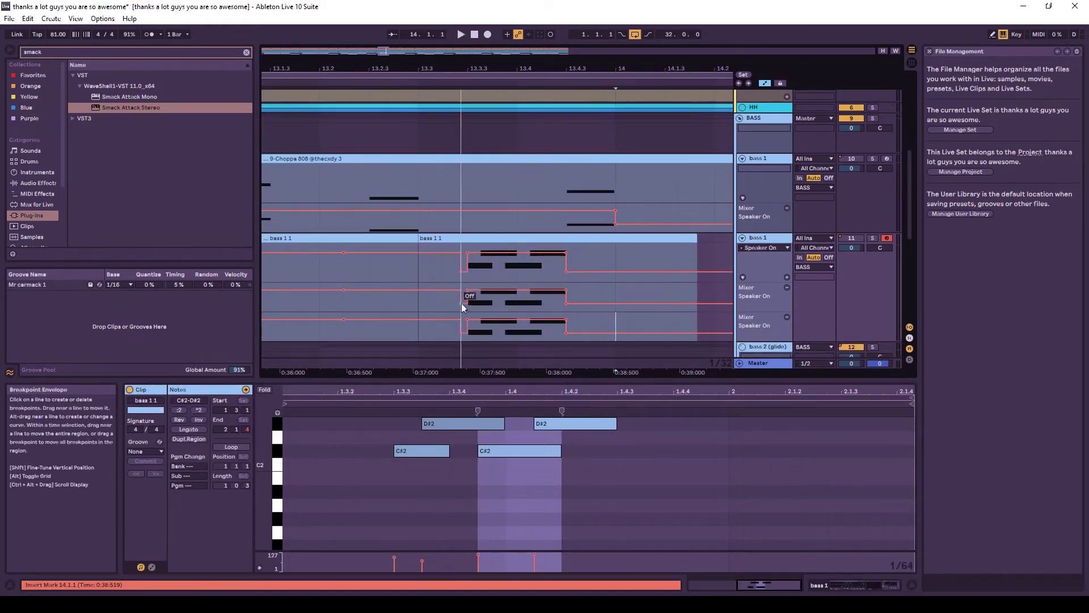
pyautogui.click(348, 293)
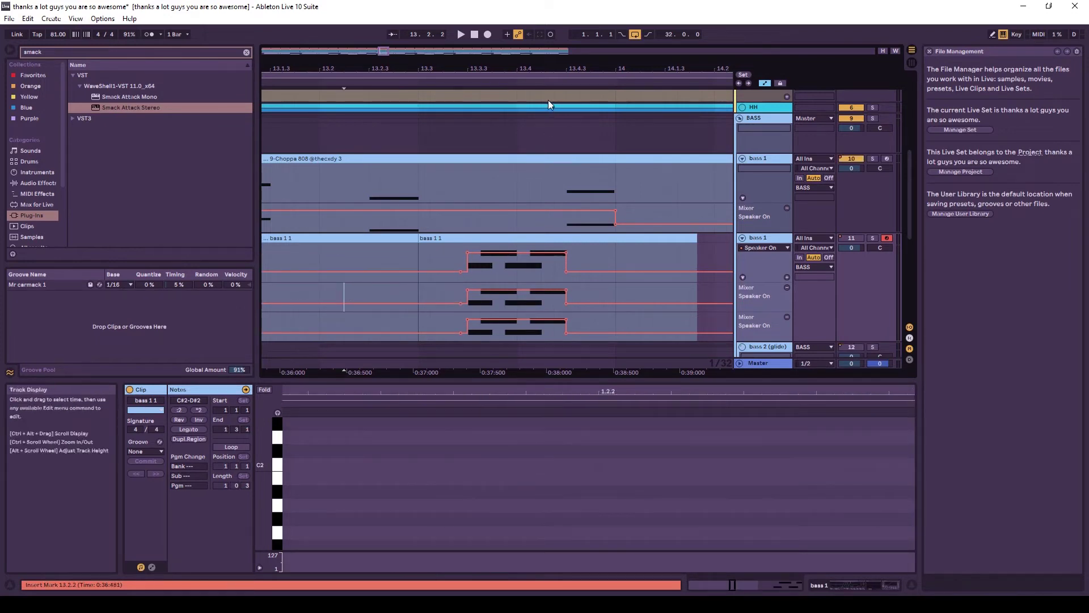
# Move the small fill clip from bar 13 to bar 9 on bass 1
pyautogui.press('x')
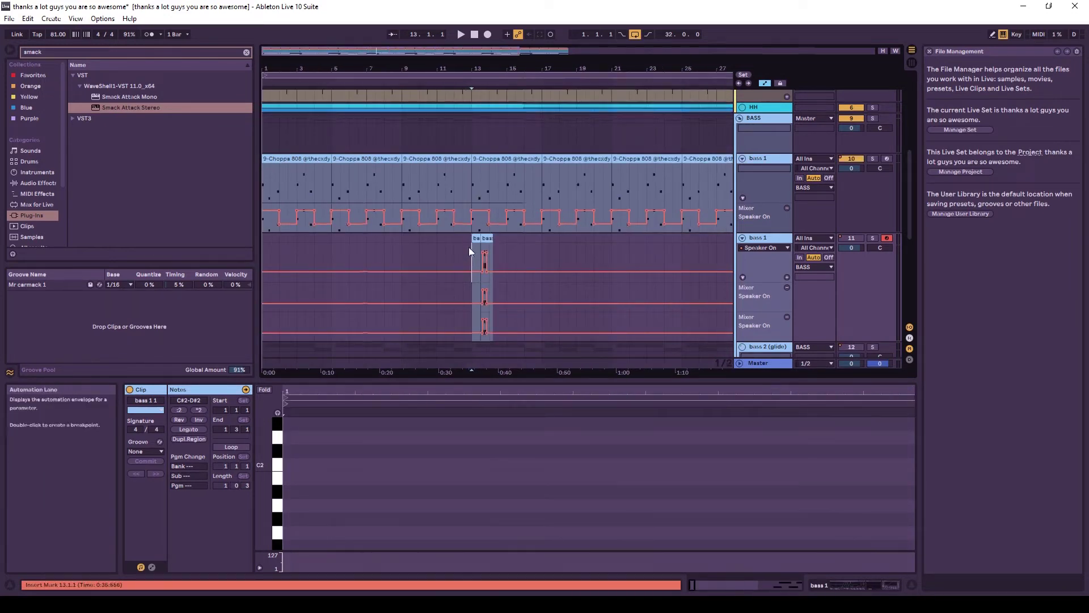
pyautogui.press('-')
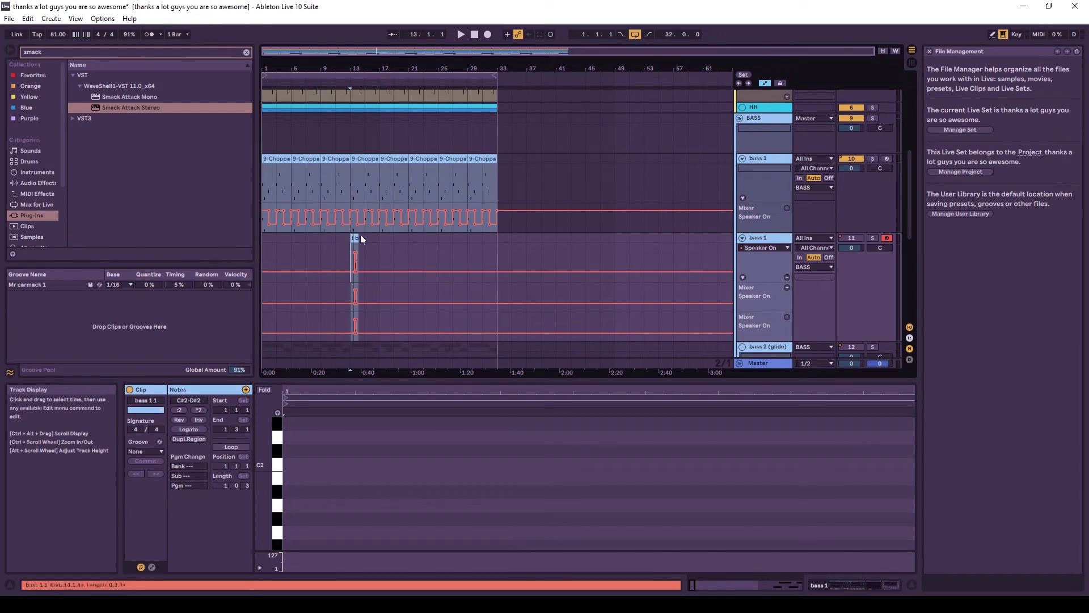
pyautogui.click(349, 237)
pyautogui.press('Delete')
pyautogui.click(321, 237)
pyautogui.hotkey('ctrl', 'v')
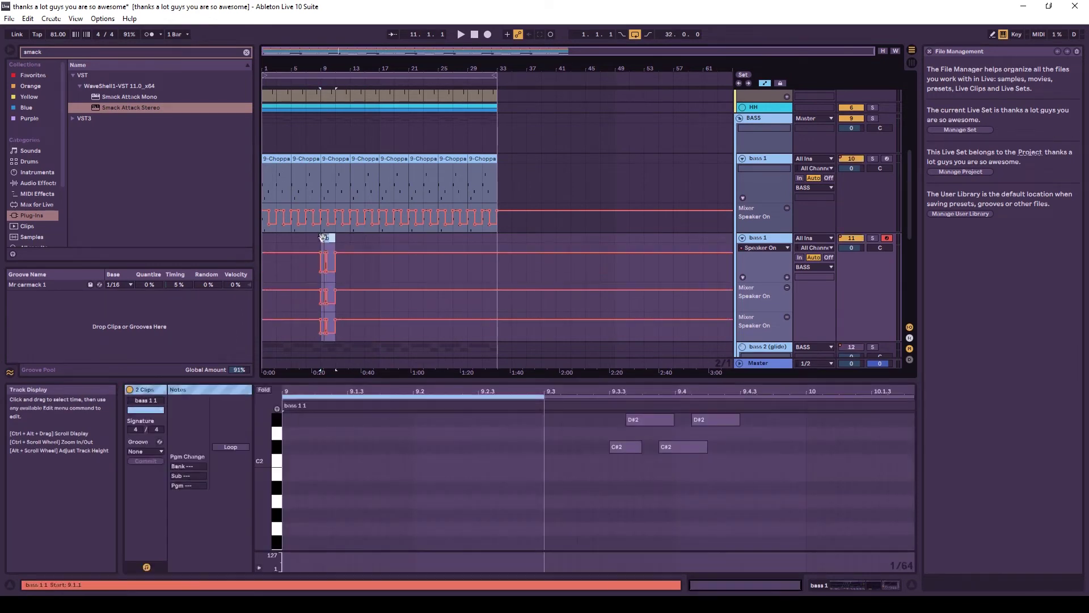
pyautogui.click(267, 232)
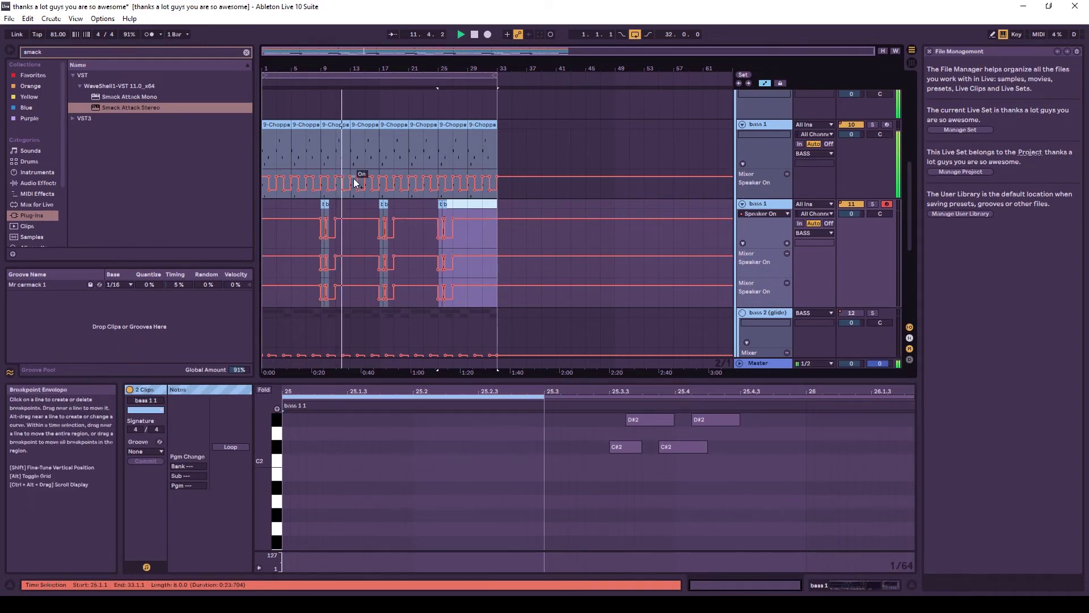
pyautogui.rightClick(778, 206)
# Duplicate bass 1 and delete the copied fill clips from the new track
pyautogui.click(806, 229)
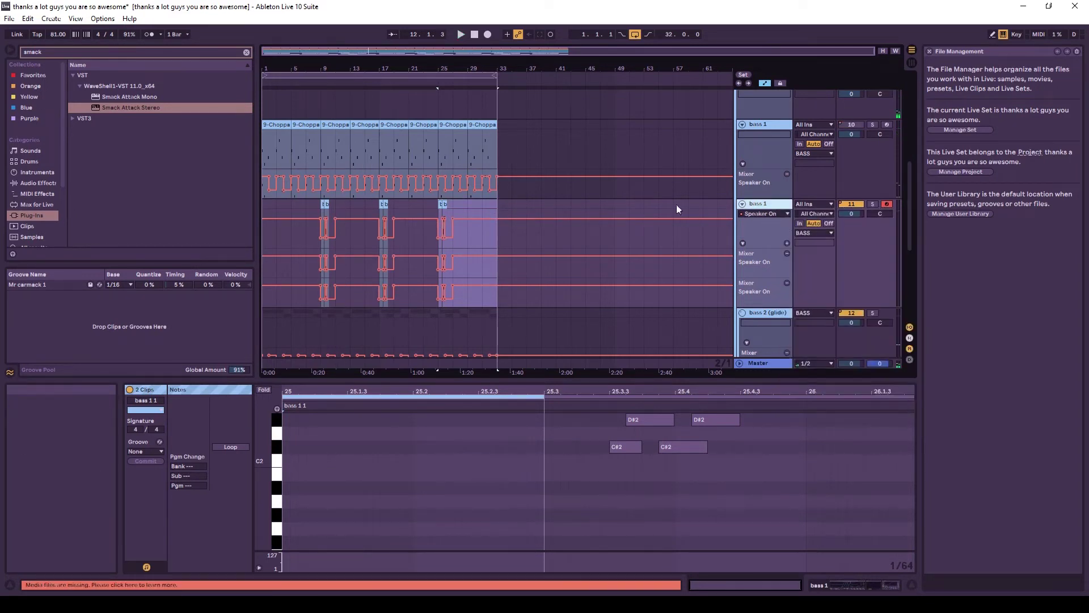
pyautogui.moveTo(531, 258); pyautogui.dragTo(291, 258)
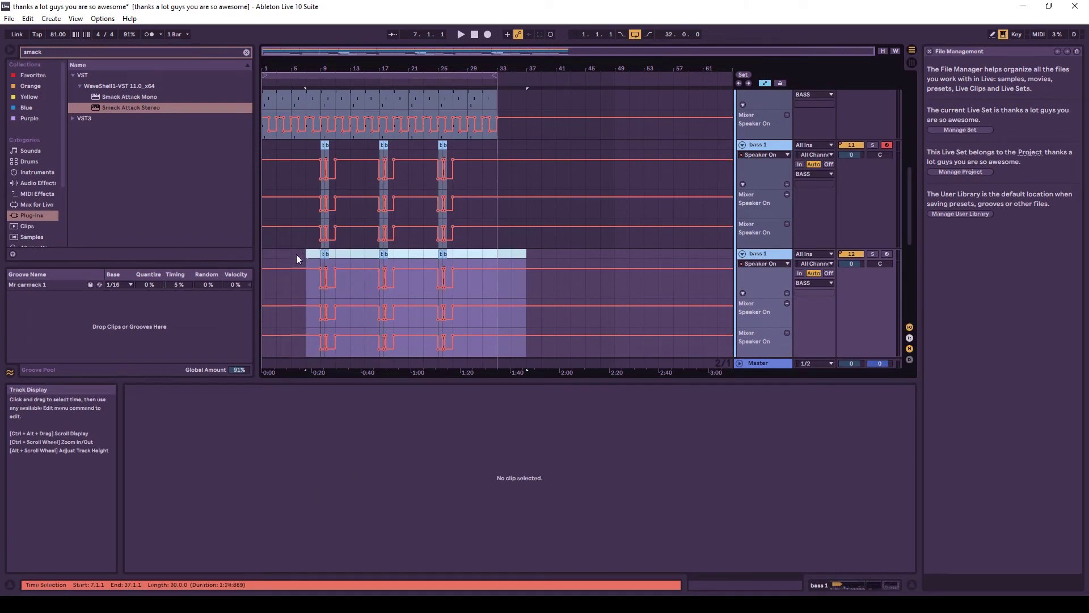
pyautogui.press('Delete')
# Arm the duplicate and start recording a new bass take from bar 1
pyautogui.click(886, 254)
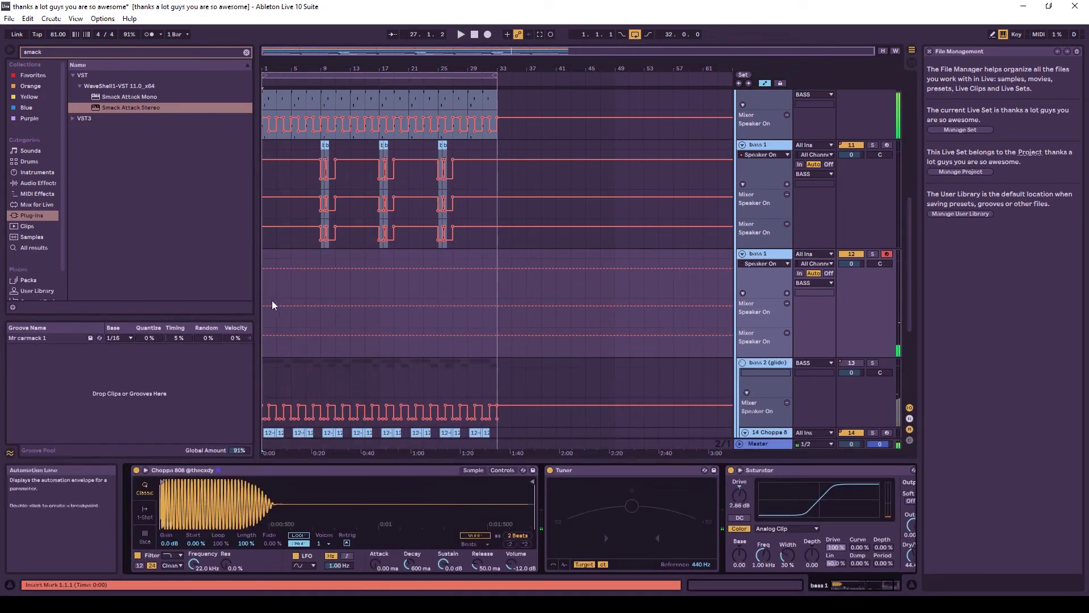
pyautogui.click(316, 254)
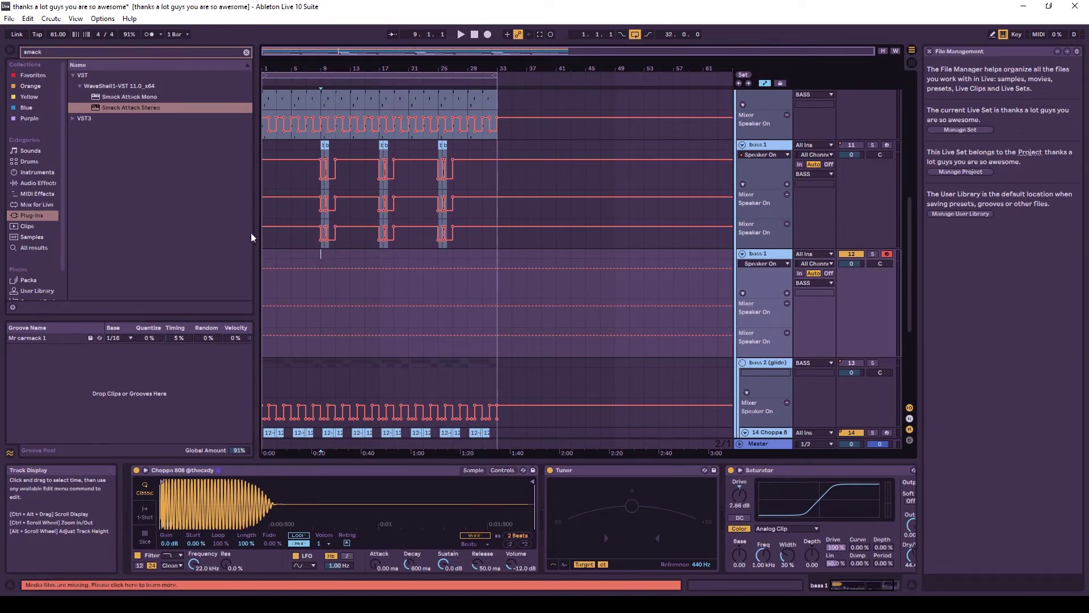
pyautogui.click(265, 257)
pyautogui.click(489, 36)
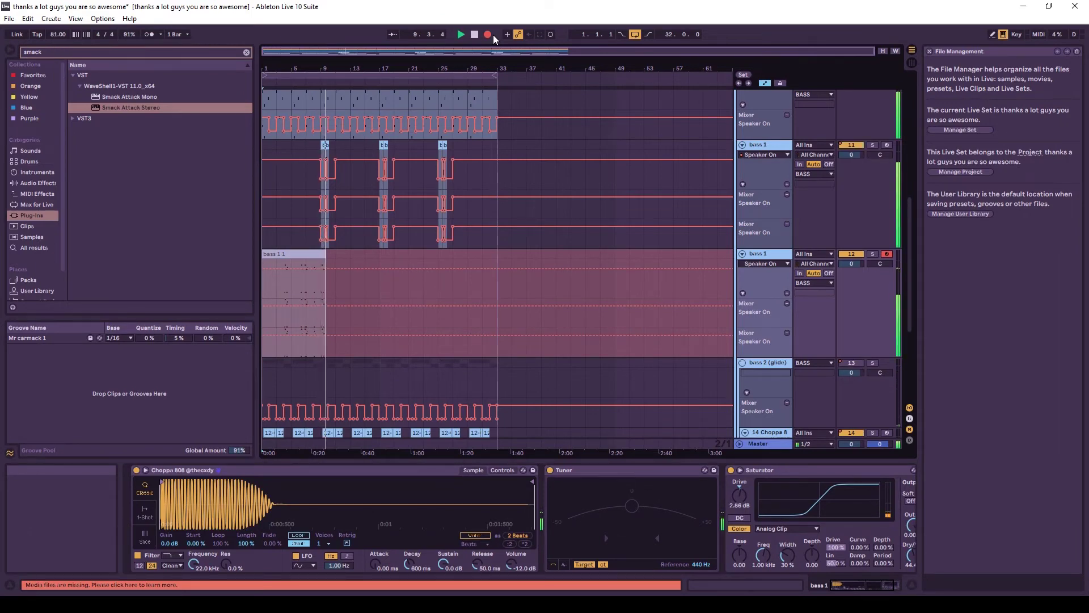
# Stop recording, then audition the F4 and D#2 notes in the new bass take
pyautogui.press('space')
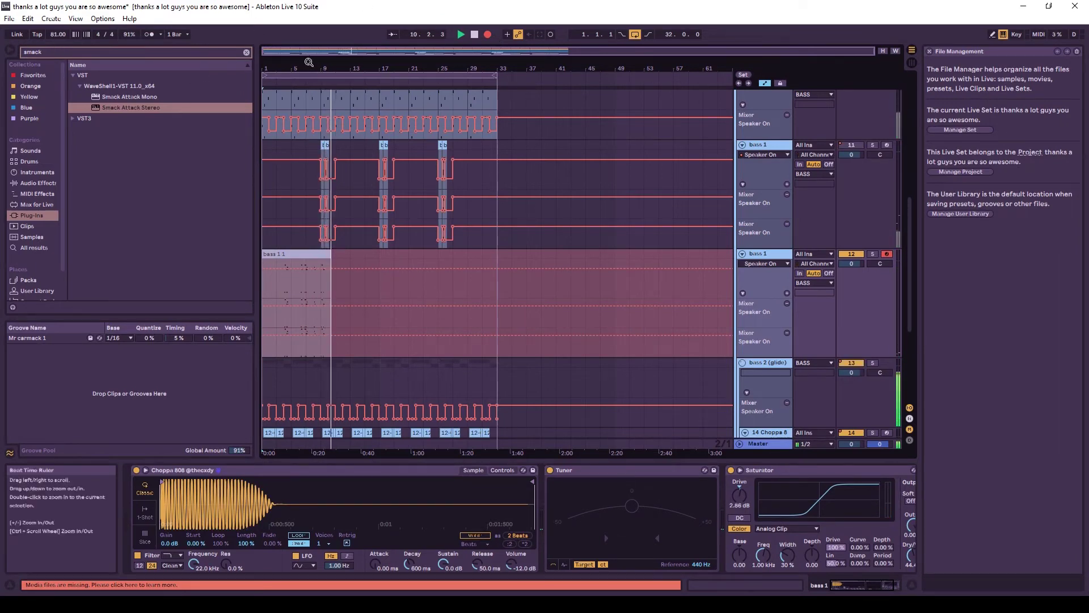
pyautogui.moveTo(319, 68); pyautogui.dragTo(361, 286)
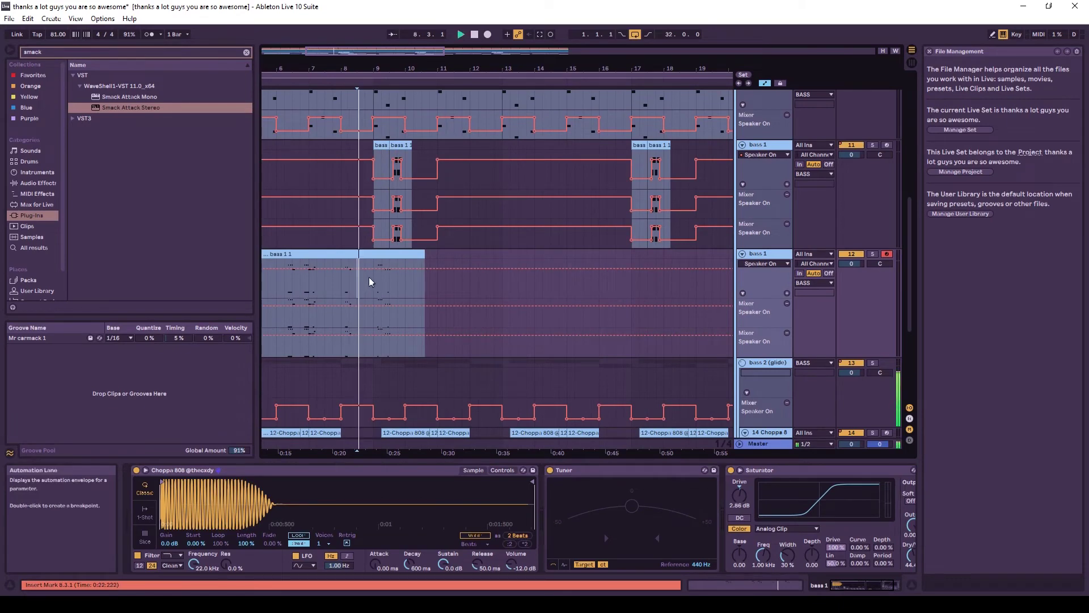
pyautogui.doubleClick(379, 280)
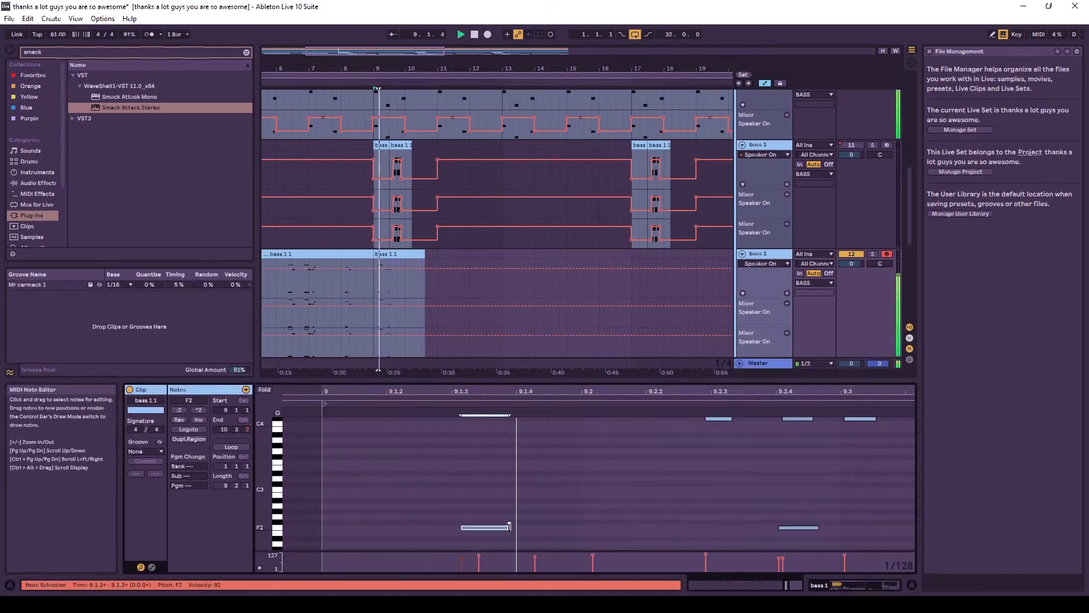
pyautogui.scroll(3, 472, 504)
pyautogui.click(492, 441)
pyautogui.scroll(2, 501, 505)
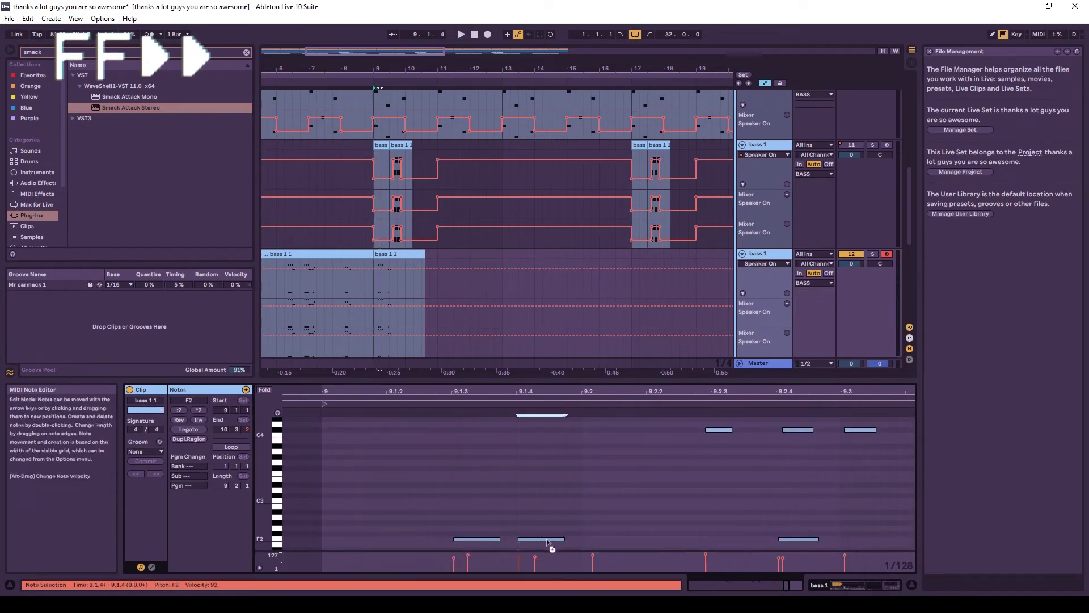
pyautogui.click(602, 463)
pyautogui.scroll(2, 630, 498)
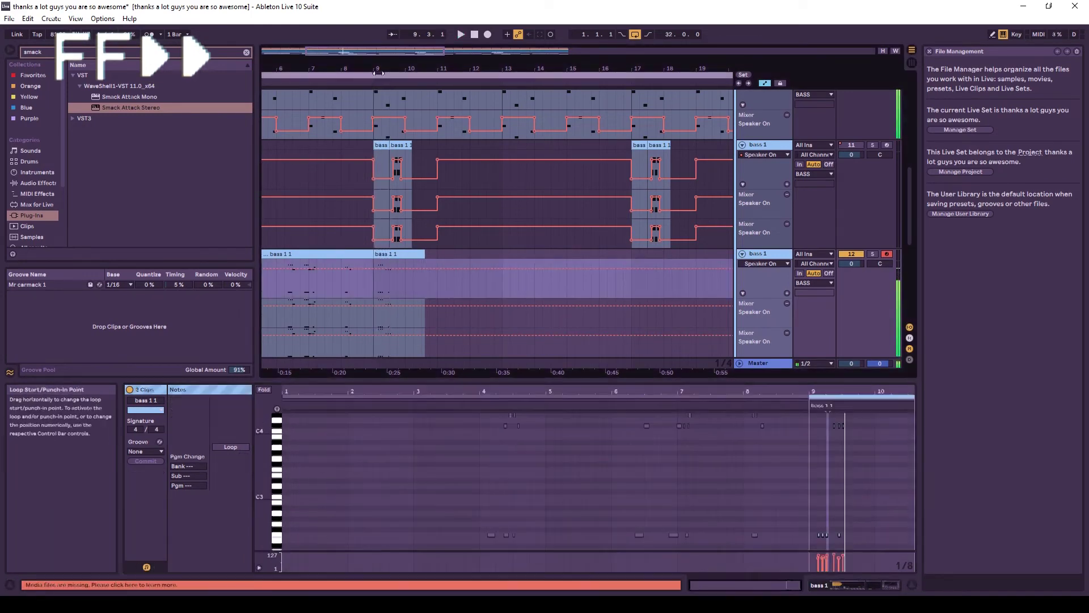
pyautogui.scroll(5, 472, 286)
pyautogui.click(462, 433)
pyautogui.scroll(3, 462, 433)
pyautogui.moveTo(453, 423); pyautogui.dragTo(725, 483)
pyautogui.scroll(1, 725, 483)
pyautogui.press('space')
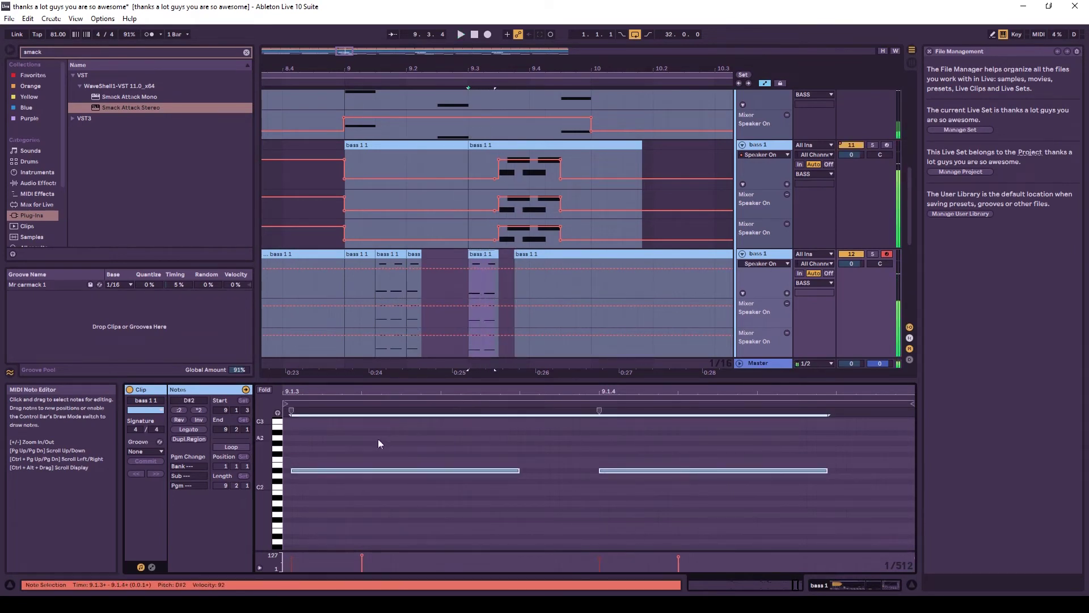
pyautogui.scroll(3, 575, 469)
pyautogui.scroll(2, 576, 469)
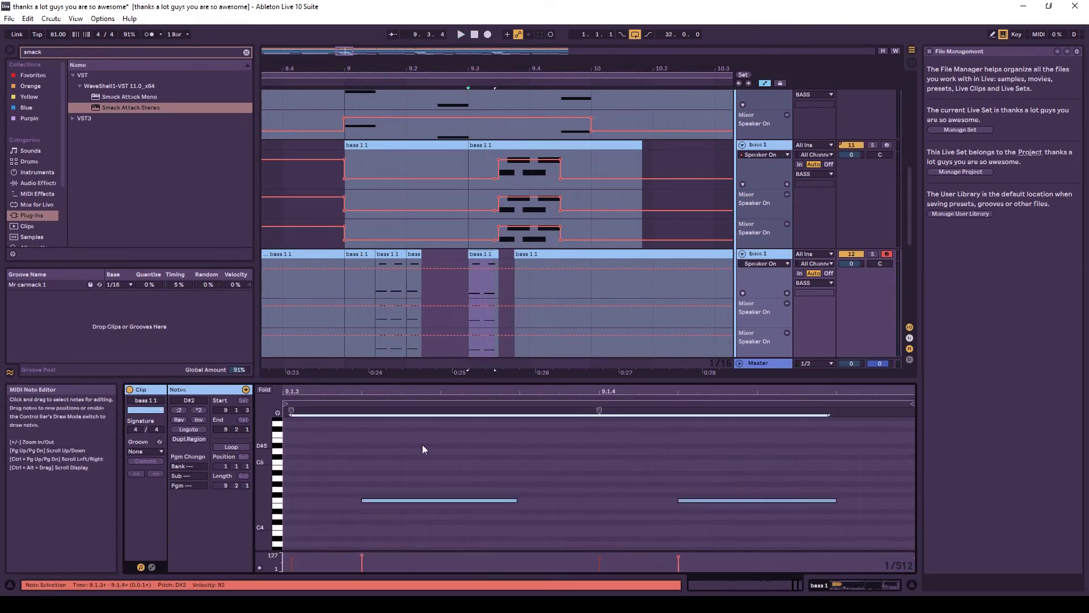
# Repeat bass 1's bars 5–13 with Ctrl+D, delete bars 33–38, and open Session View
pyautogui.click(345, 283)
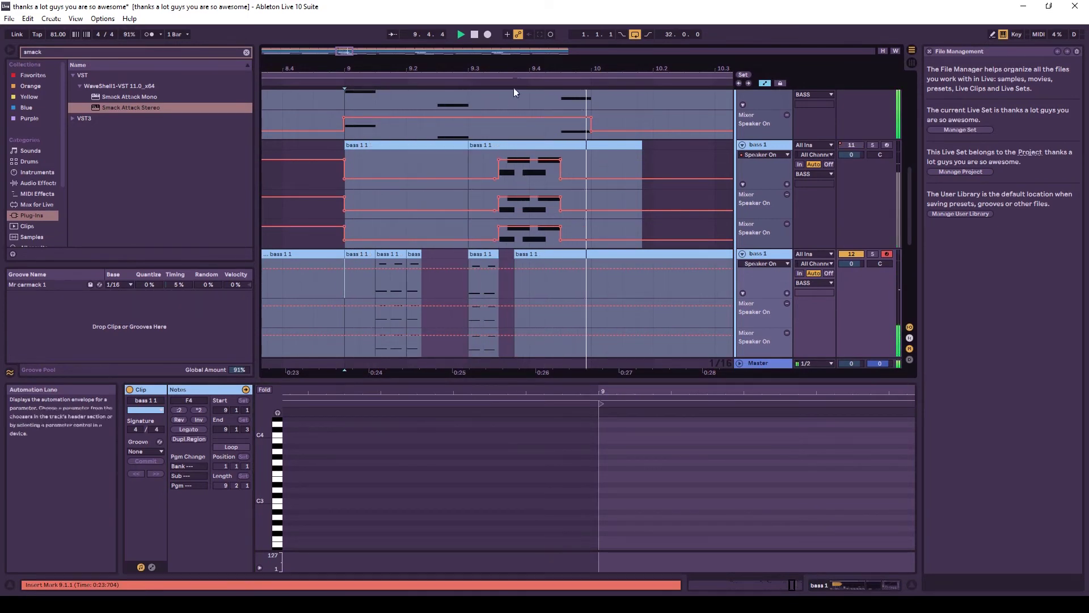
pyautogui.moveTo(289, 81); pyautogui.dragTo(288, 69)
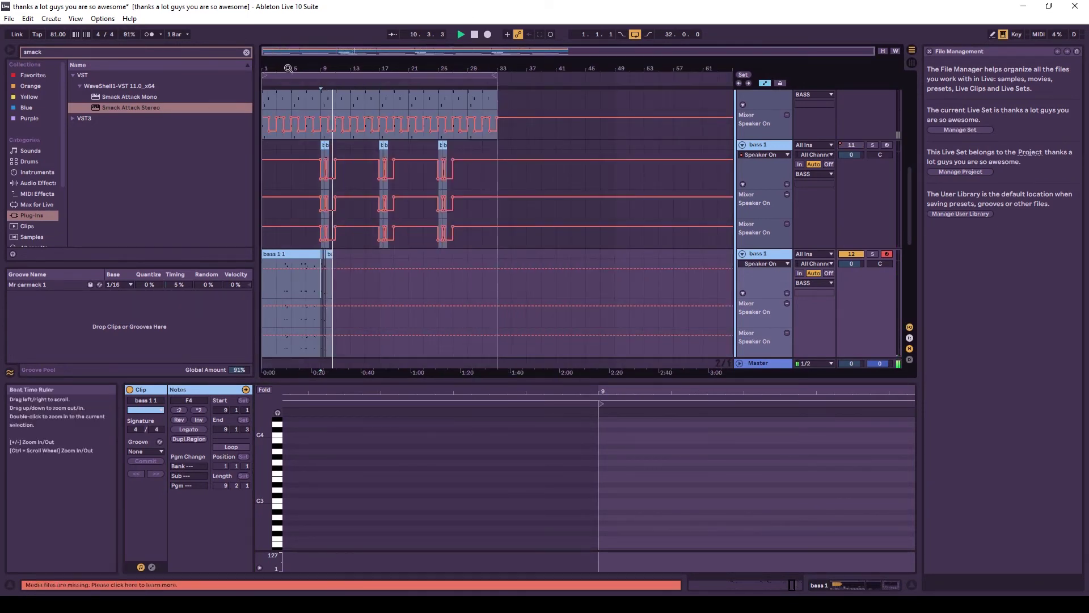
pyautogui.click(269, 251)
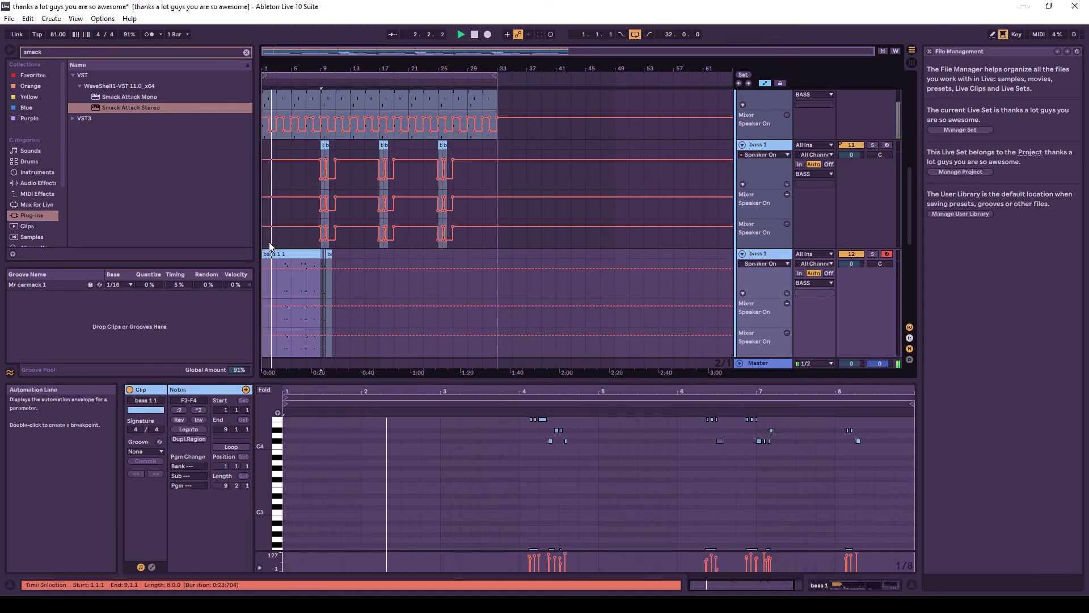
pyautogui.click(271, 246)
pyautogui.scroll(-3, 265, 143)
pyautogui.scroll(3, 344, 124)
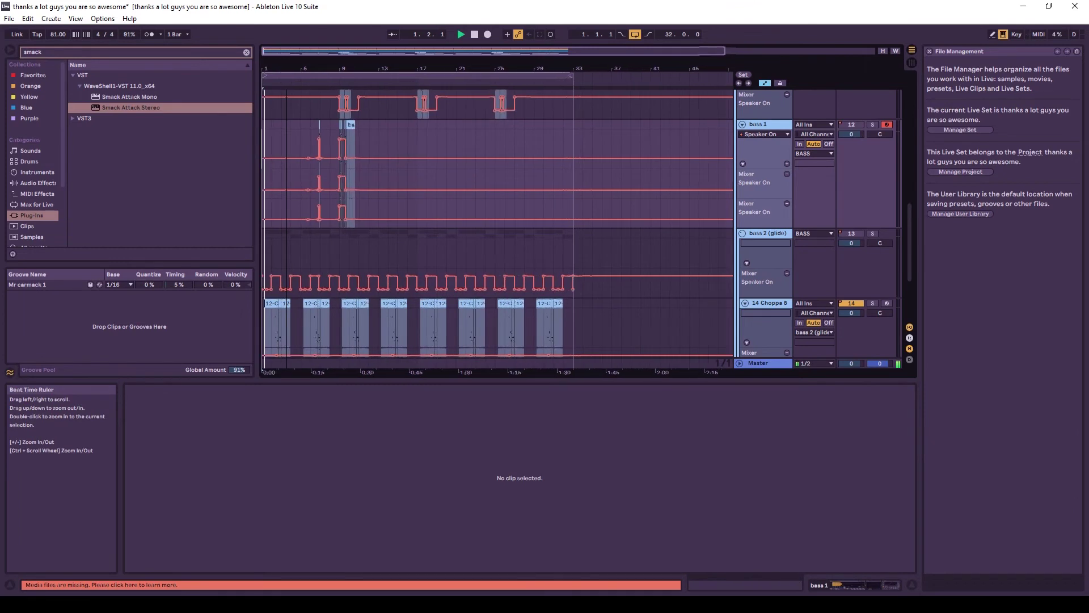
pyautogui.moveTo(310, 128); pyautogui.dragTo(402, 136)
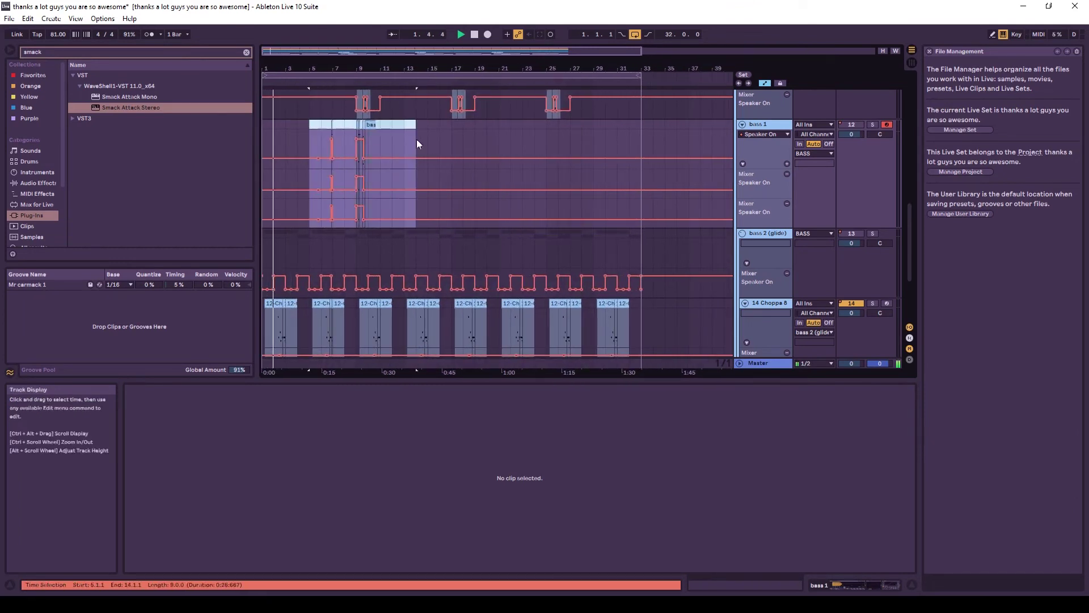
pyautogui.hotkey('ctrl', 'd')
pyautogui.hotkey('ctrl', 'd')
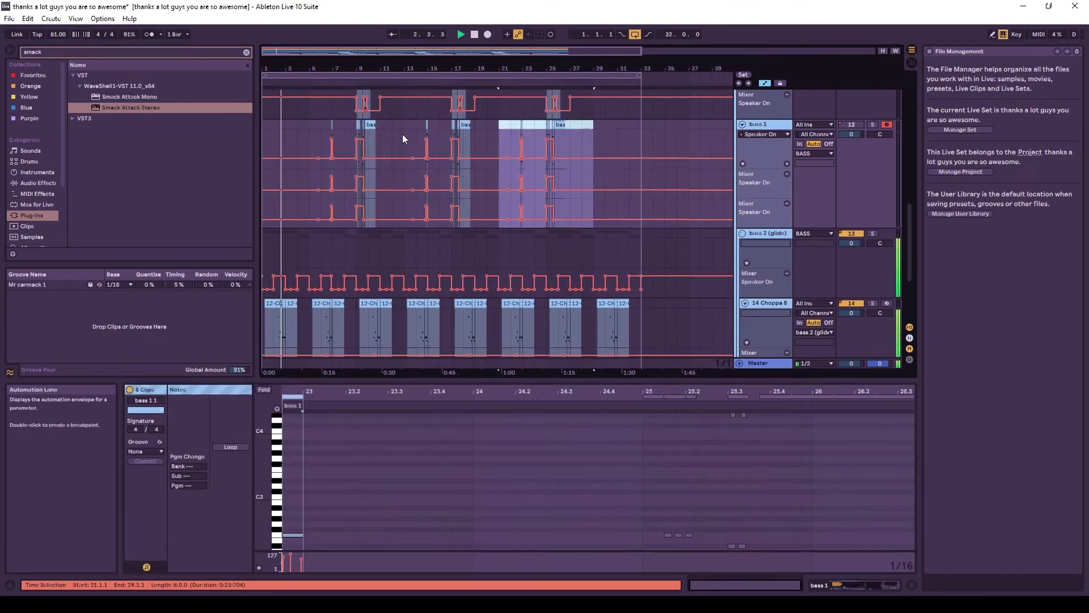
pyautogui.hotkey('ctrl', 'd')
pyautogui.moveTo(641, 128); pyautogui.dragTo(696, 125)
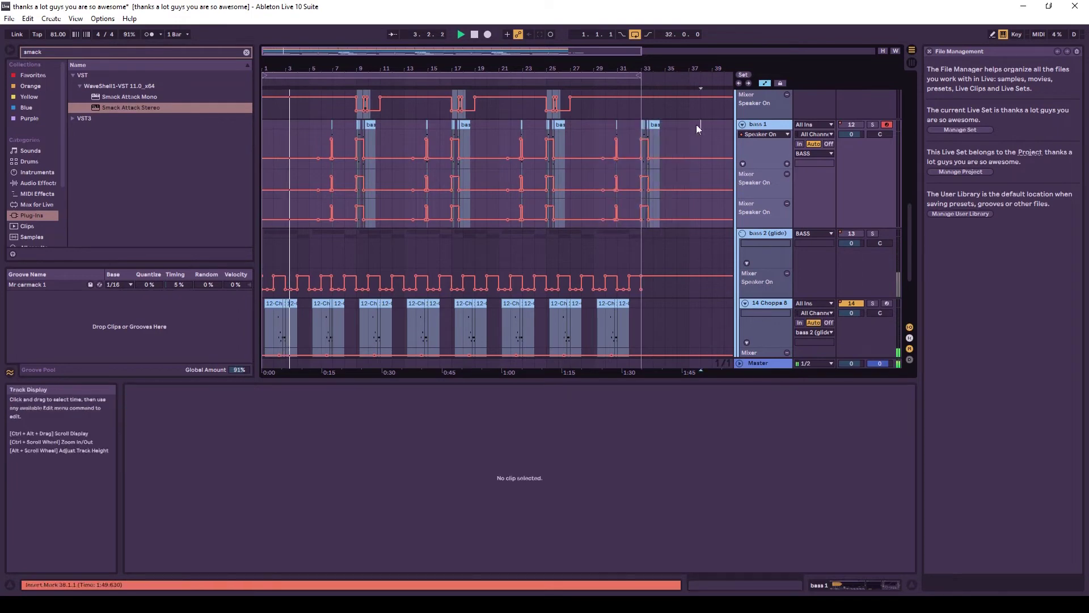
pyautogui.press('Delete')
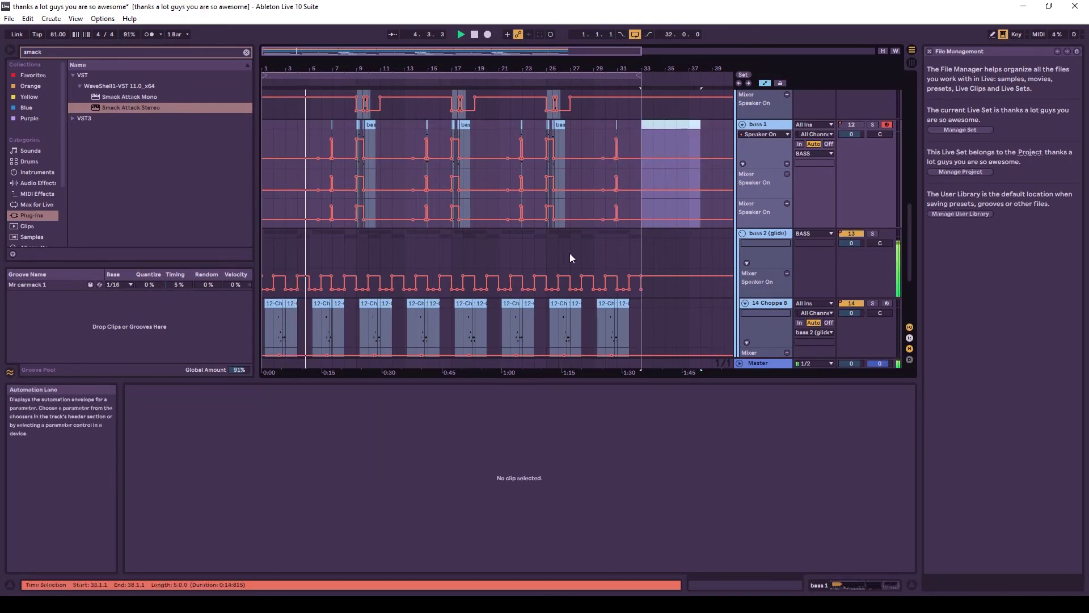
pyautogui.press('Tab')
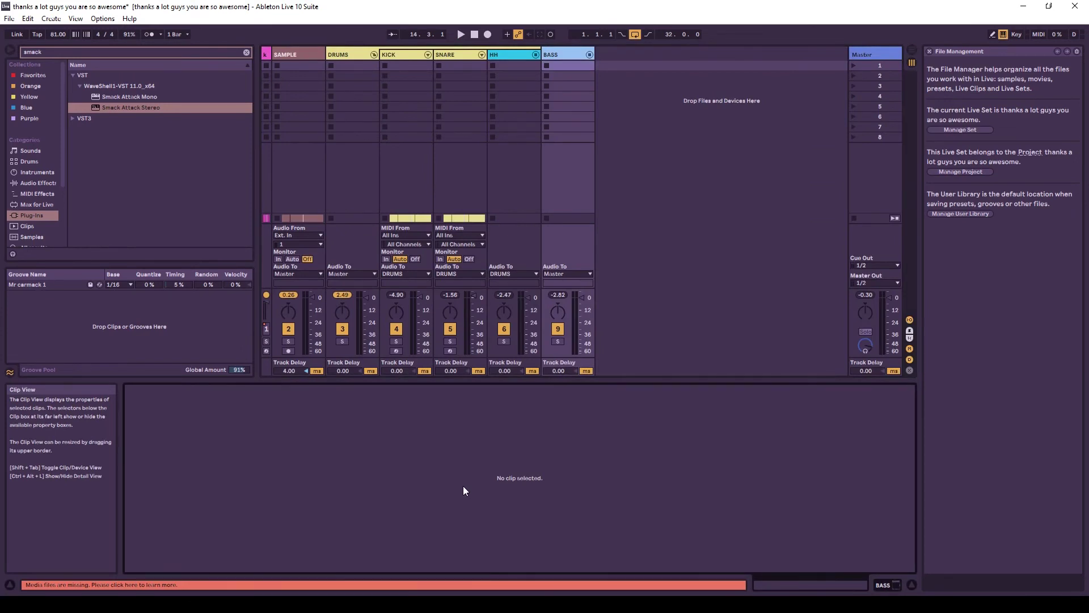